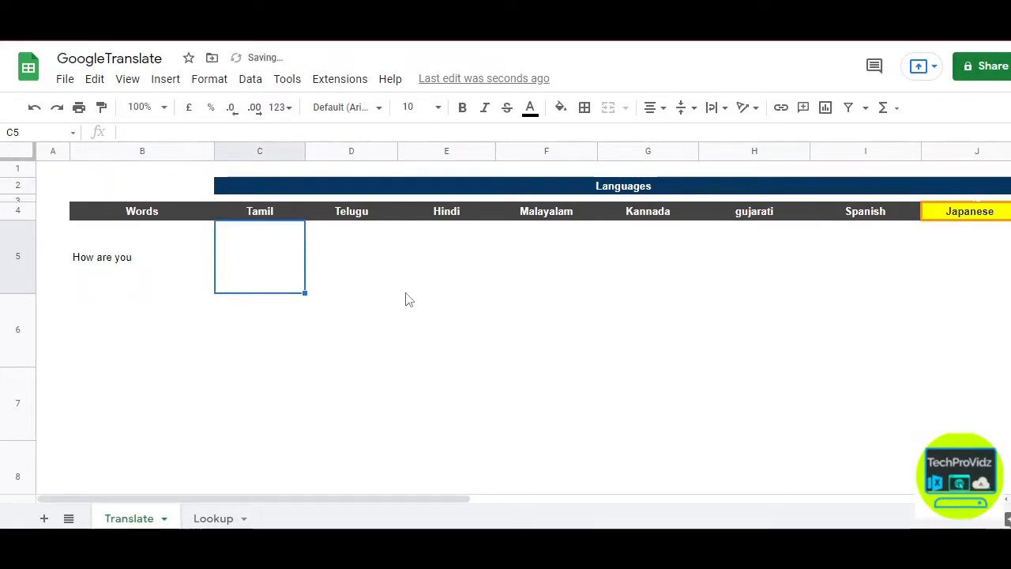
- Check the source phrase in B5 and the language code stored in C3 above the Tamil header
key("Left")
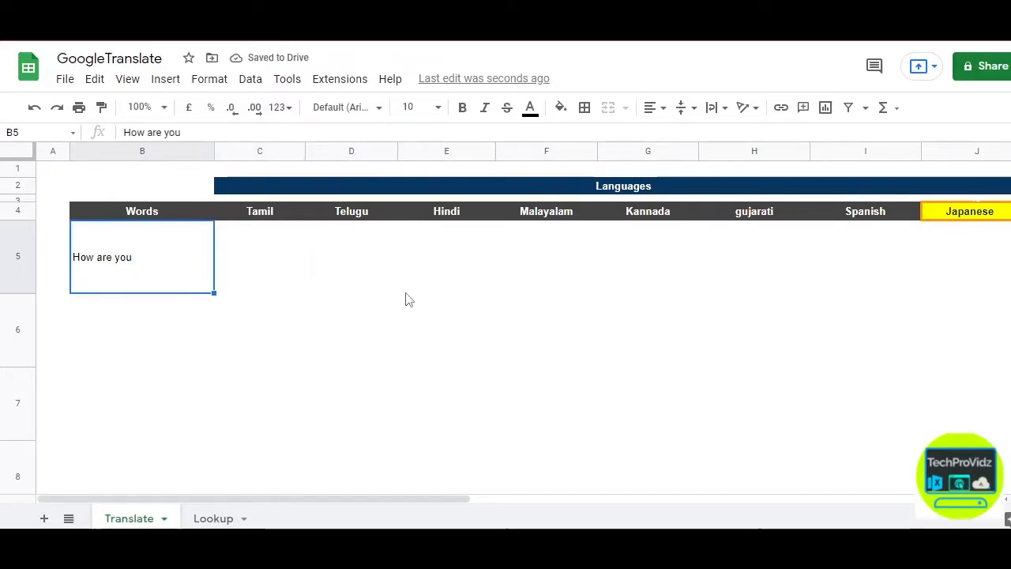
key("Right")
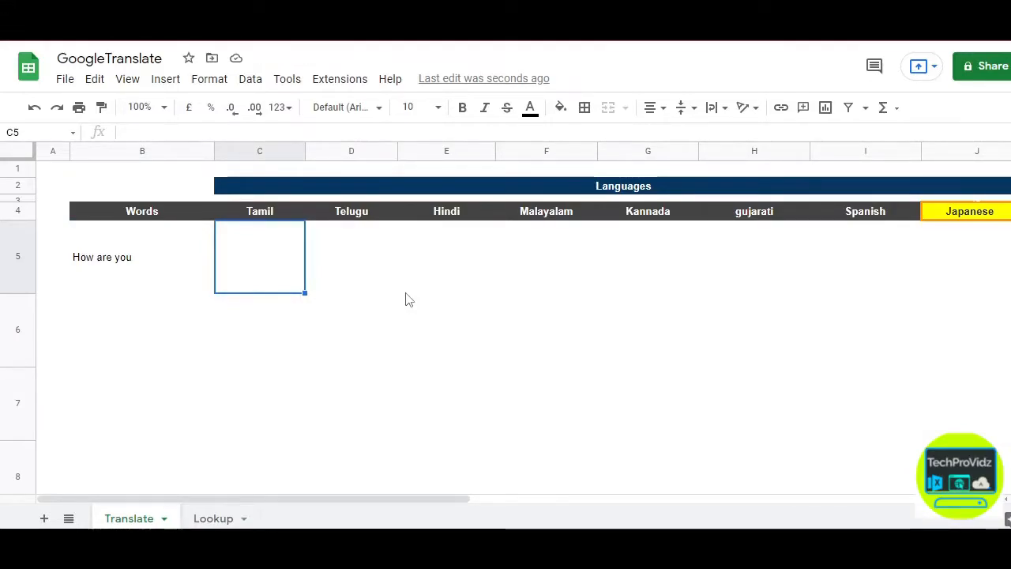
key("Up")
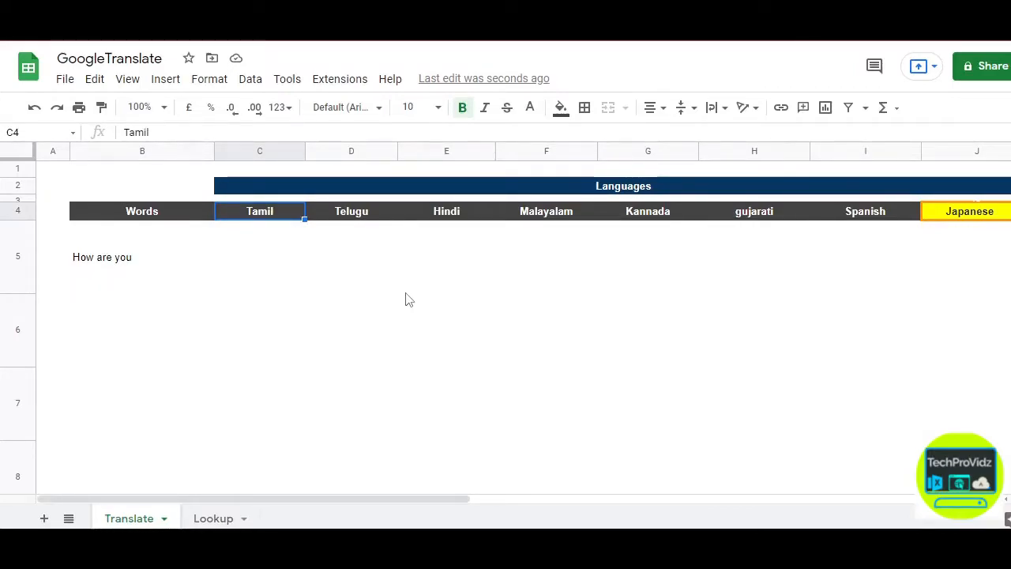
key("Up")
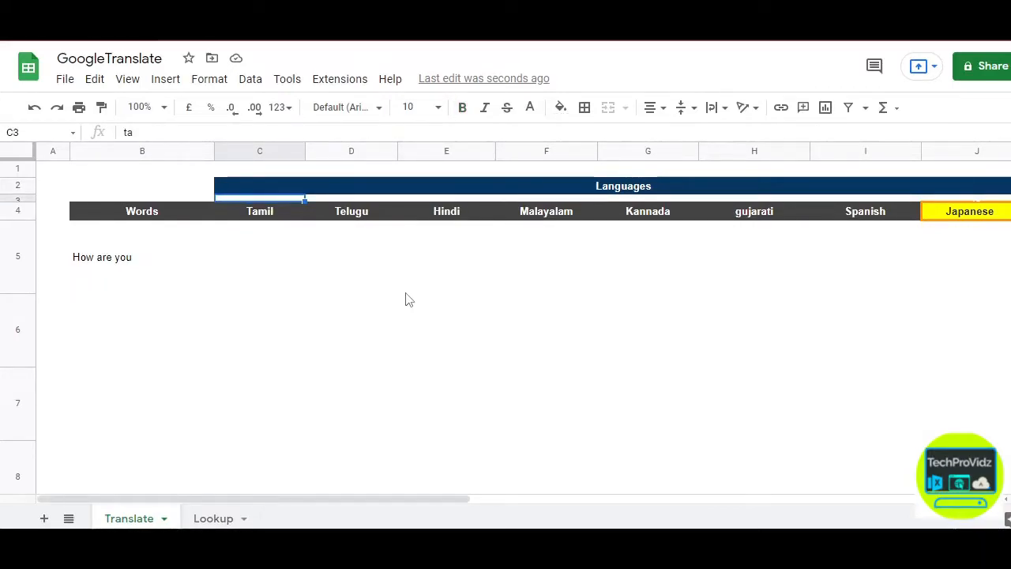
key("Down")
key("Down")
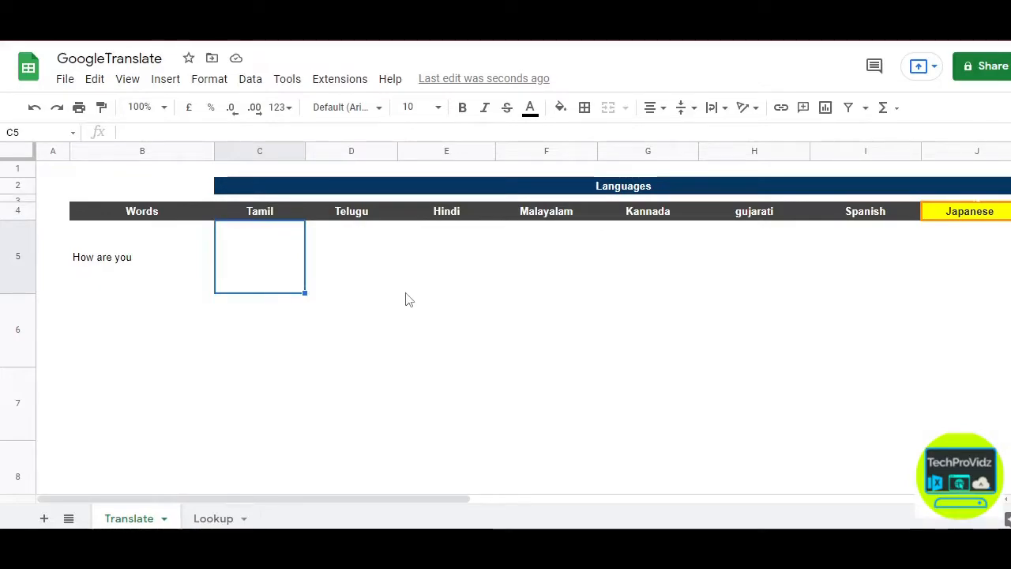
- Start a GOOGLETRANSLATE formula in C5 with B5 as the text and "en" as the source language
type("=")
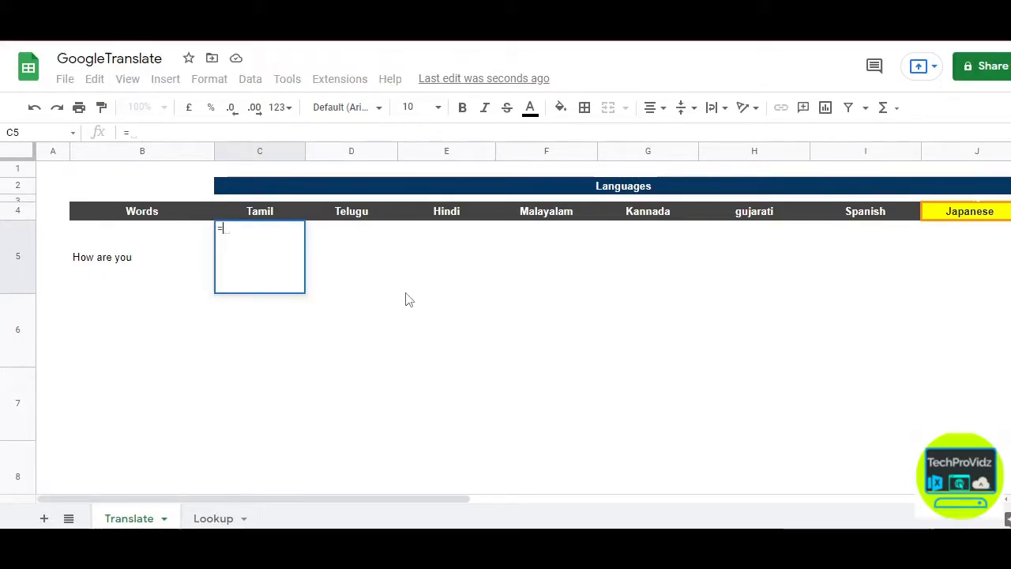
type("GOO")
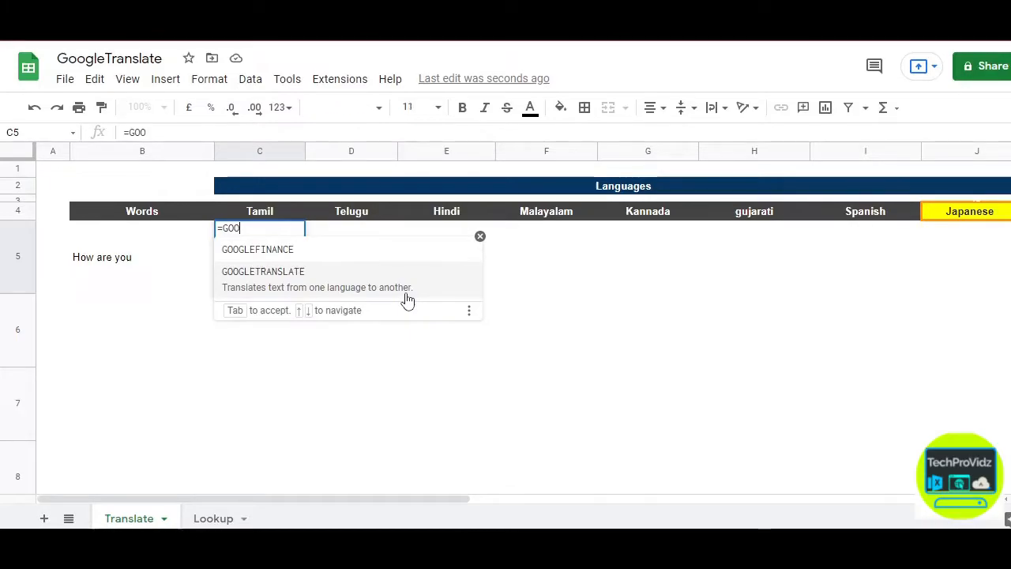
left_click(407, 295)
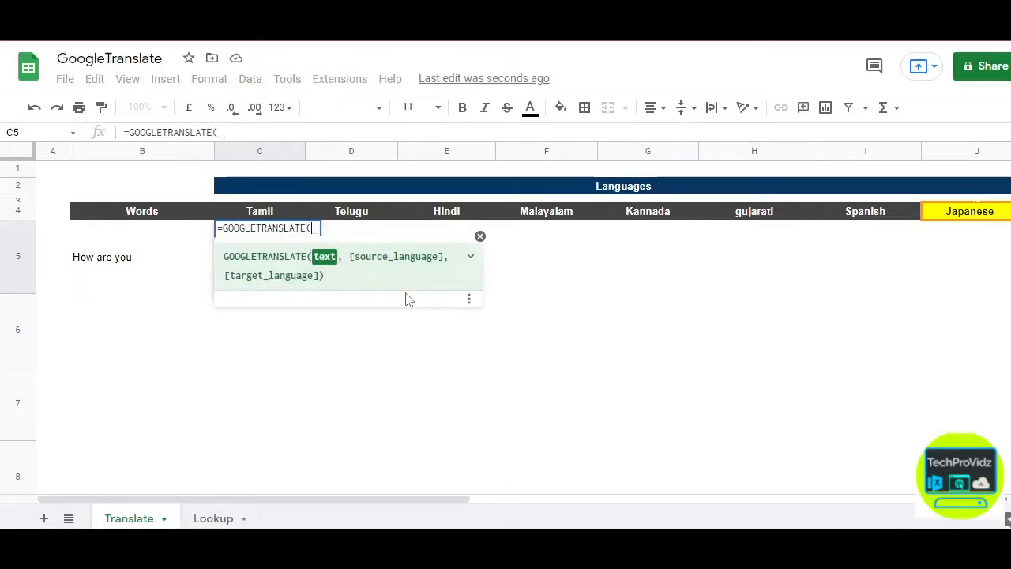
key("Left")
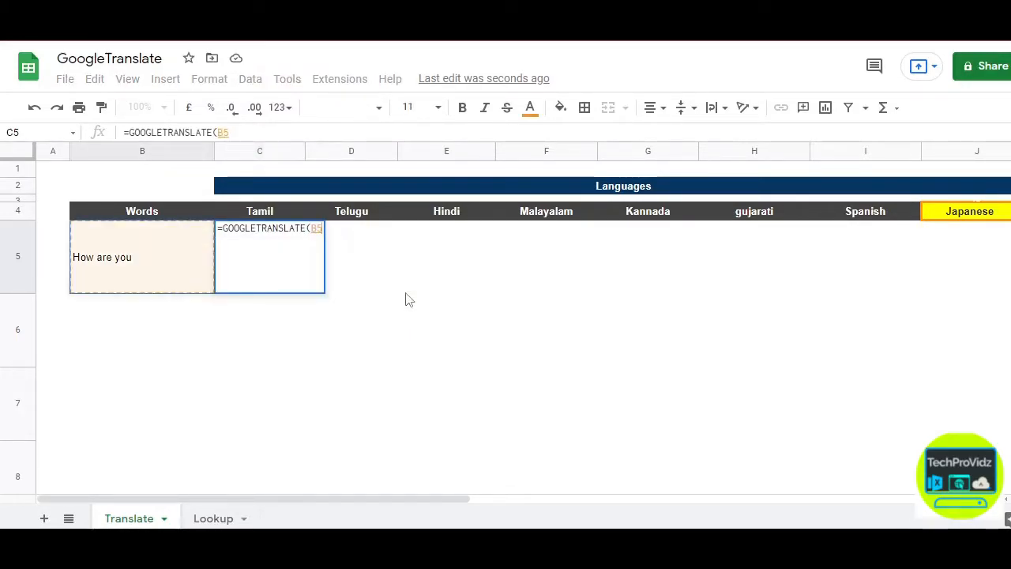
type(", ")
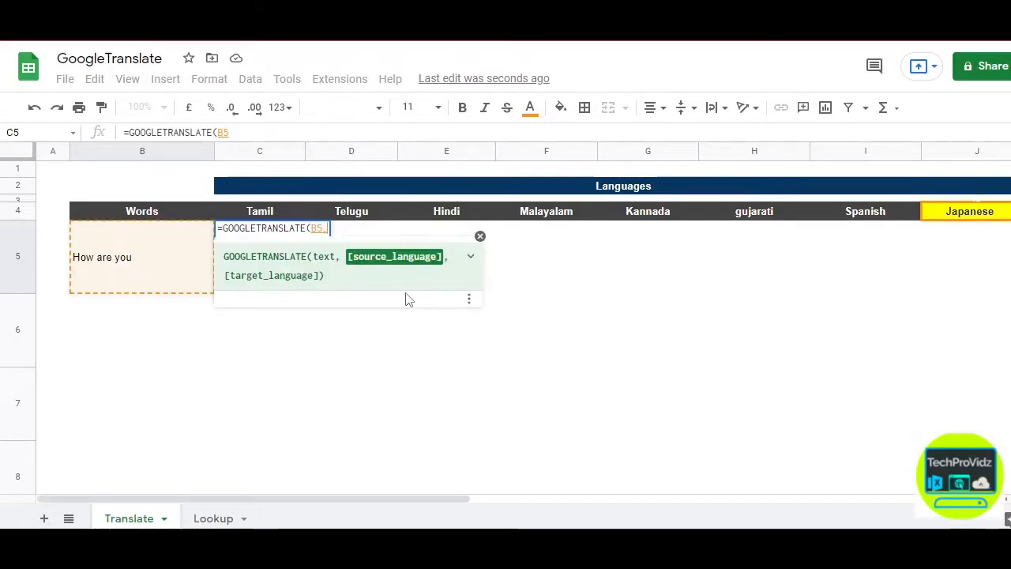
type("\"EN")
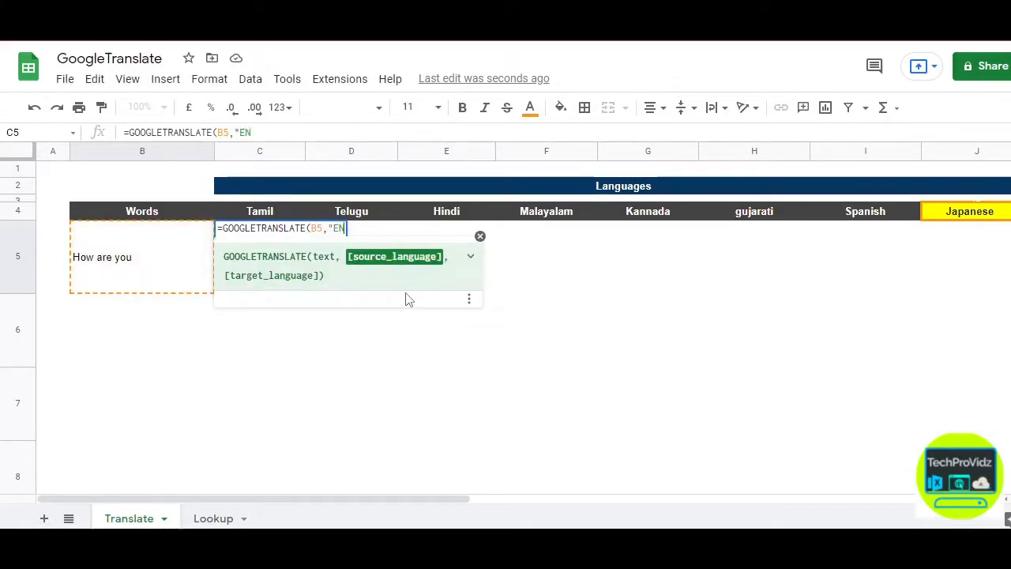
key("BackSpace")
key("BackSpace")
type("en")
type(", ")
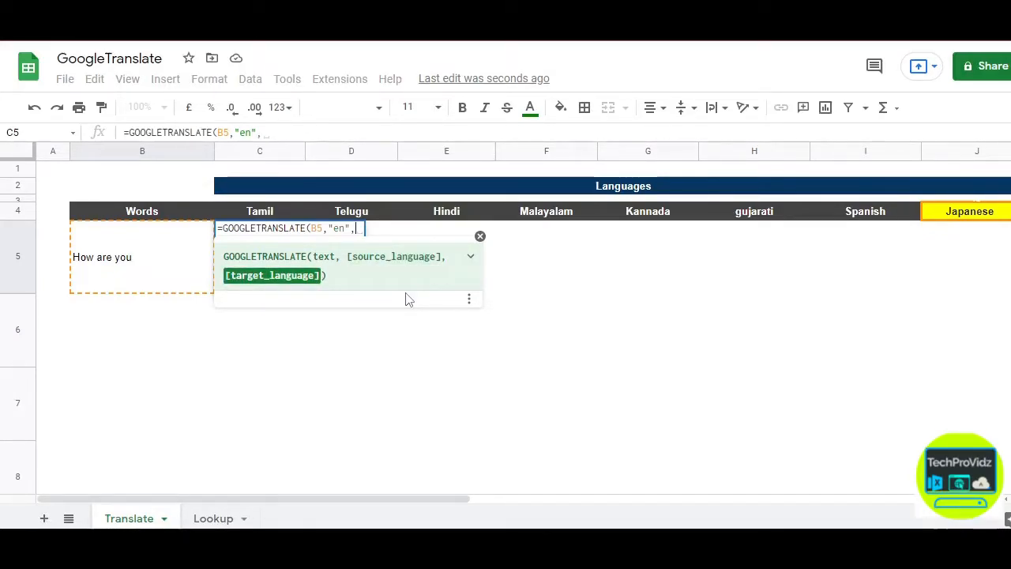
- Complete the C5 formula with "ta" as the target language, giving =GOOGLETRANSLATE(B5,"en","ta")
type("\"ta")
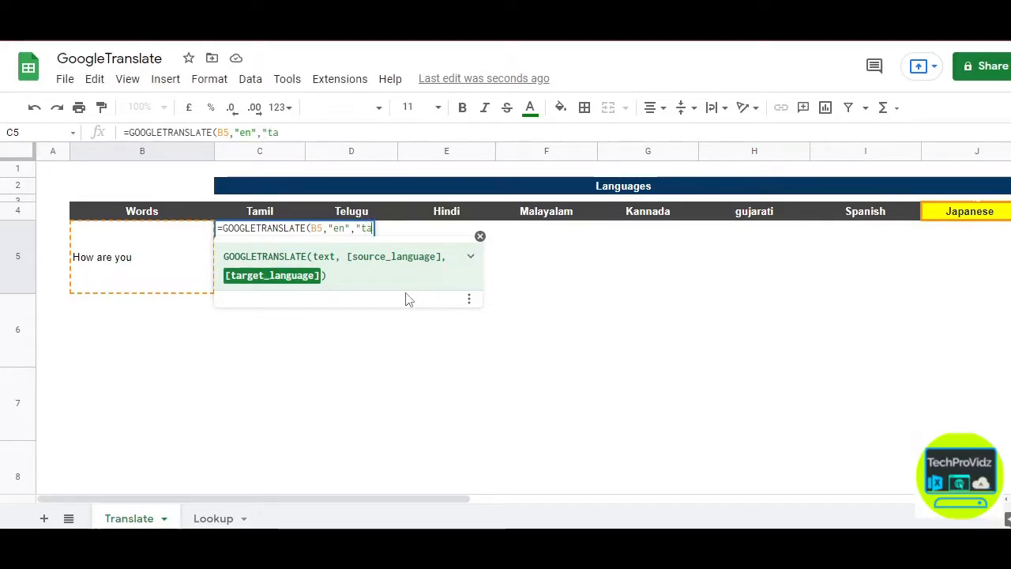
key("BackSpace")
key("BackSpace")
key("BackSpace")
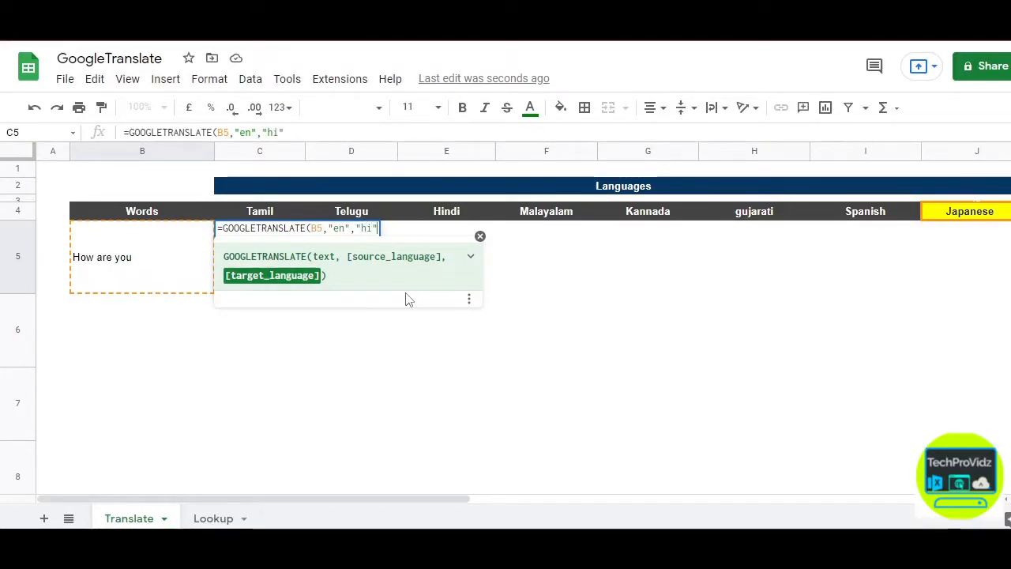
key("BackSpace")
key("BackSpace")
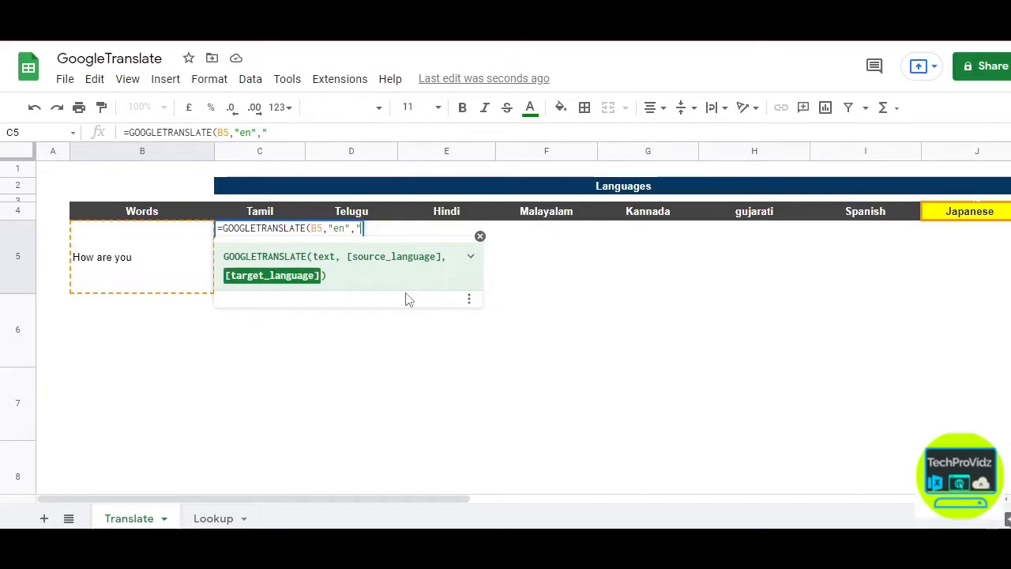
type("ta\"")
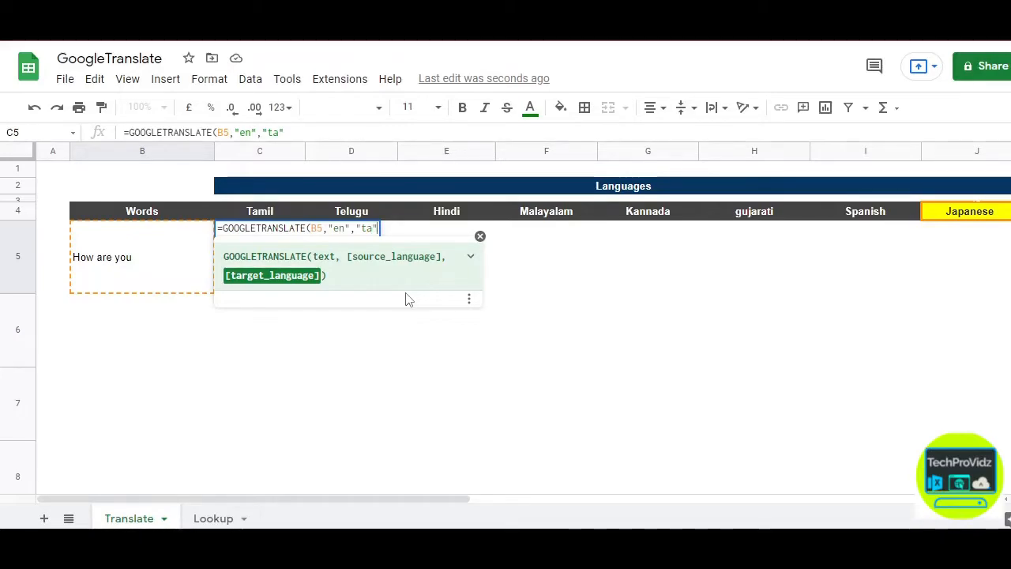
type(")")
key("Return")
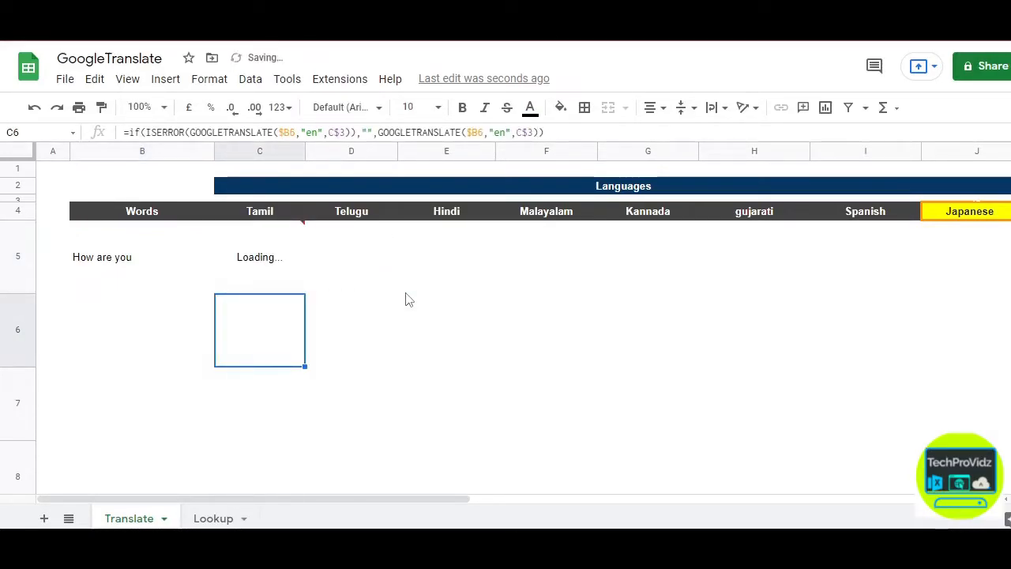
key("Up")
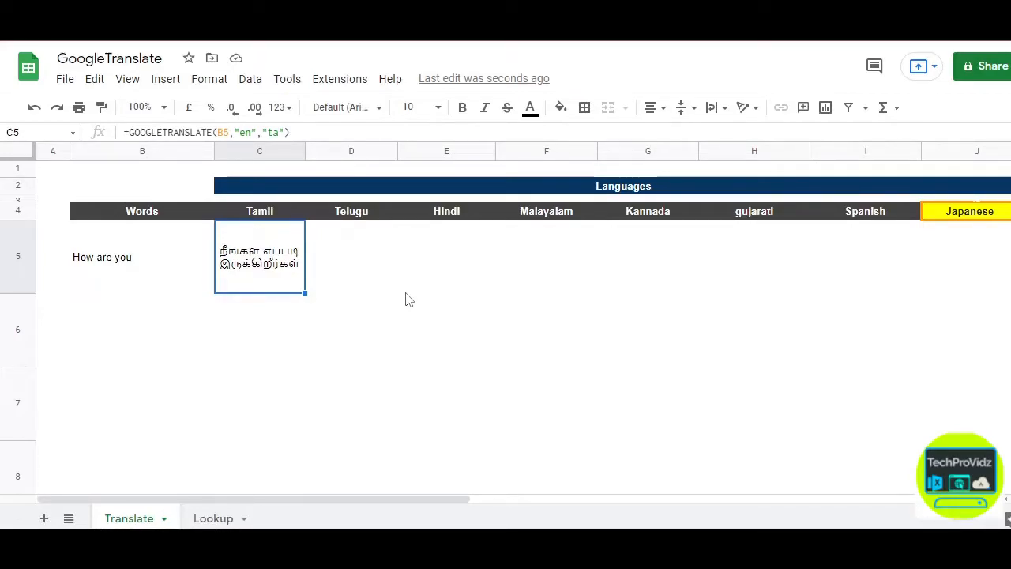
key("Right")
key("Right")
key("Right")
key("Right")
key("Right")
key("Right")
key("Right")
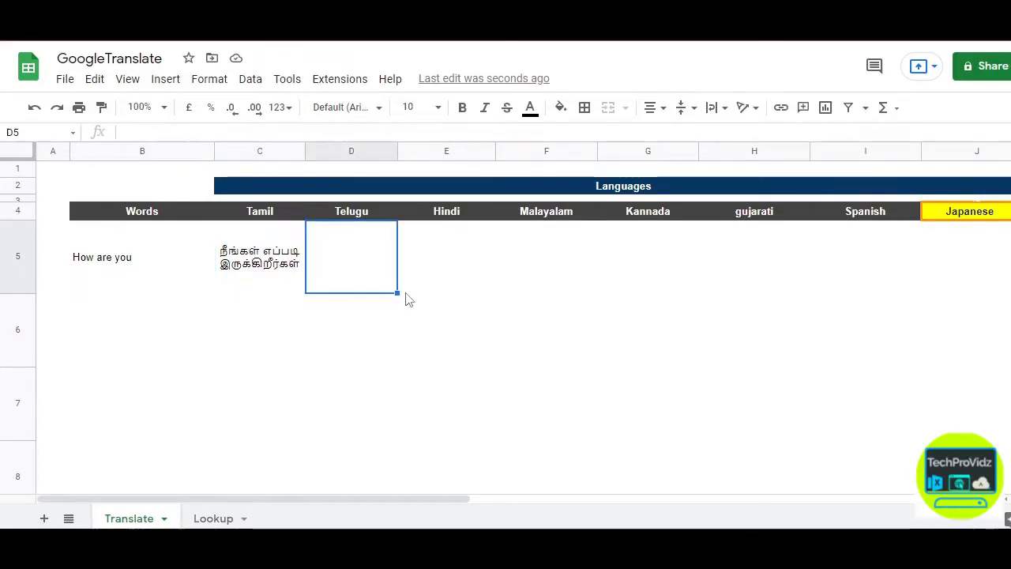
key("Left")
key("Left")
key("Left")
key("Left")
key("Left")
key("Left")
key("Left")
key("Left")
key("Left")
key("Right")
key("Right")
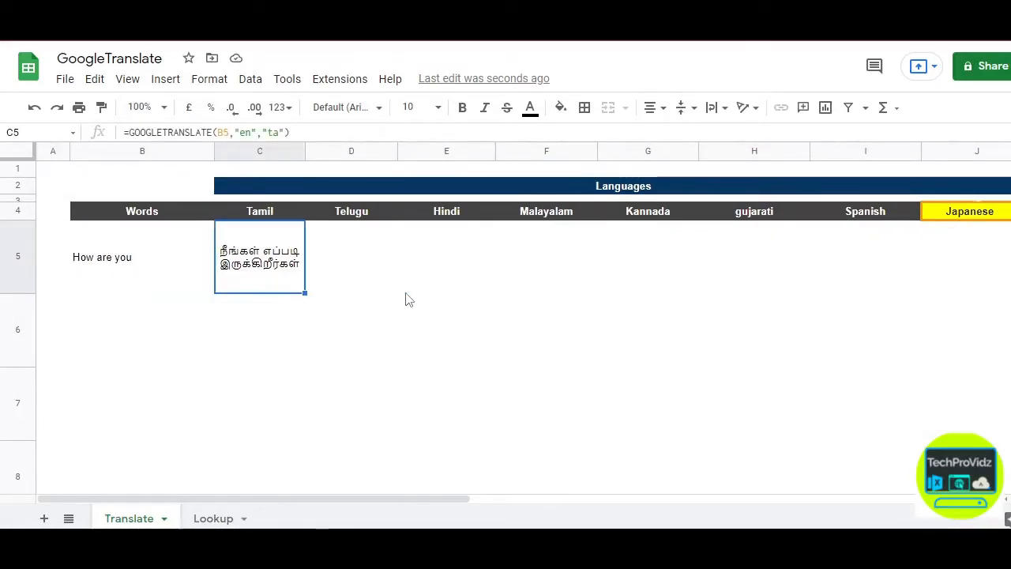
key("F2")
key("Escape")
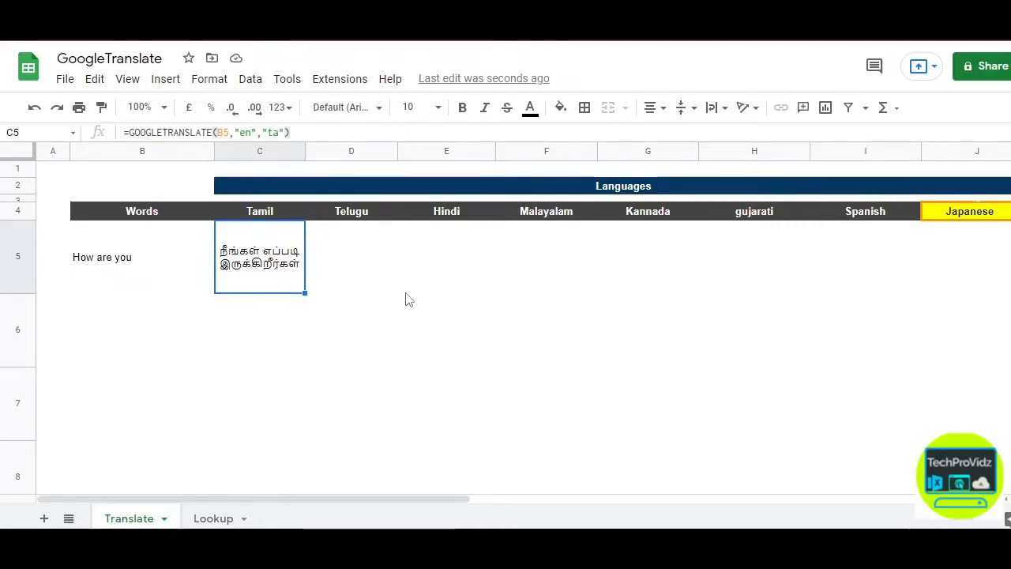
key("F2")
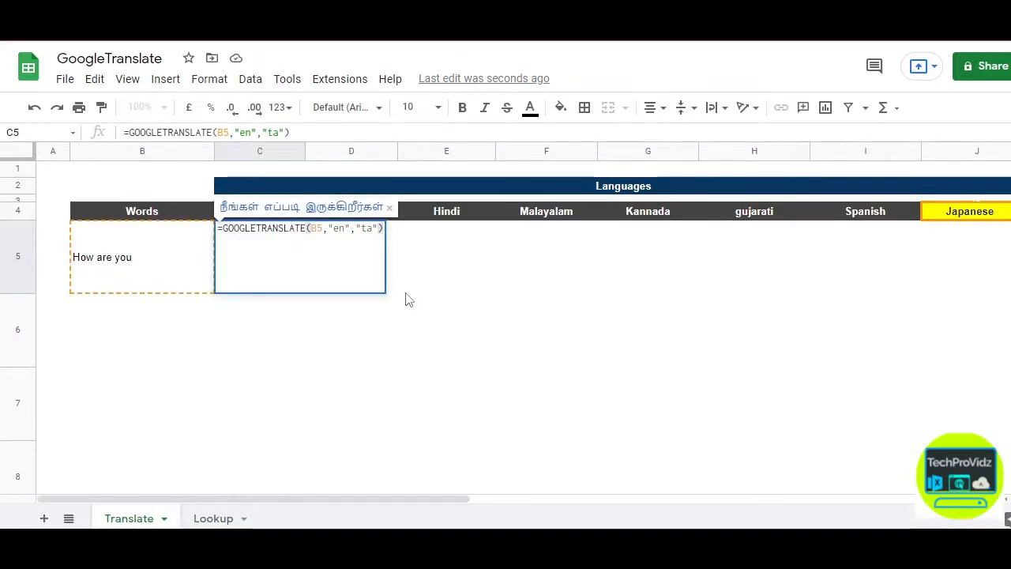
key("Escape")
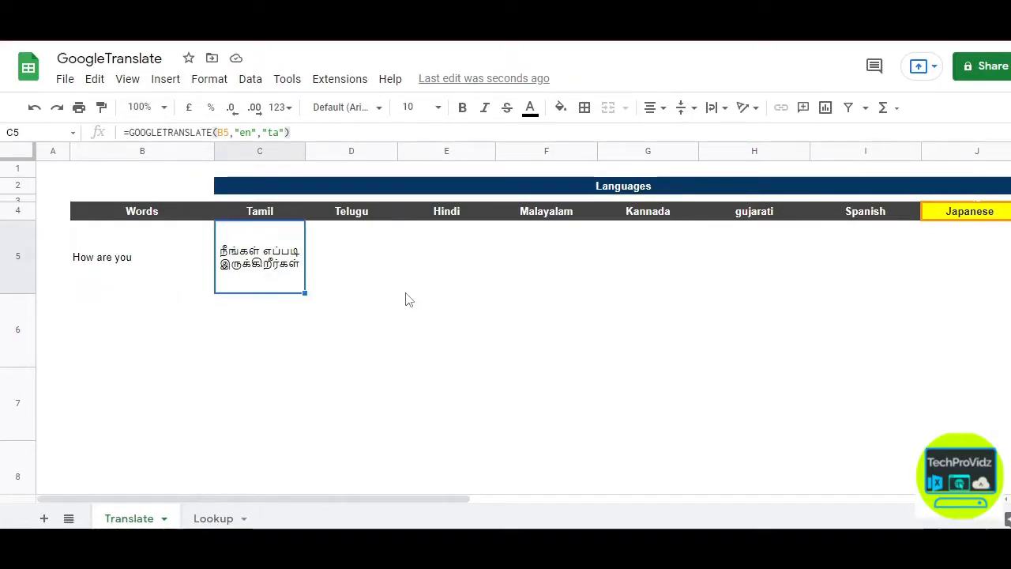
key("F2")
key("Escape")
- Replace the "ta" target language in the C5 formula with a reference to cell C3
key("F2")
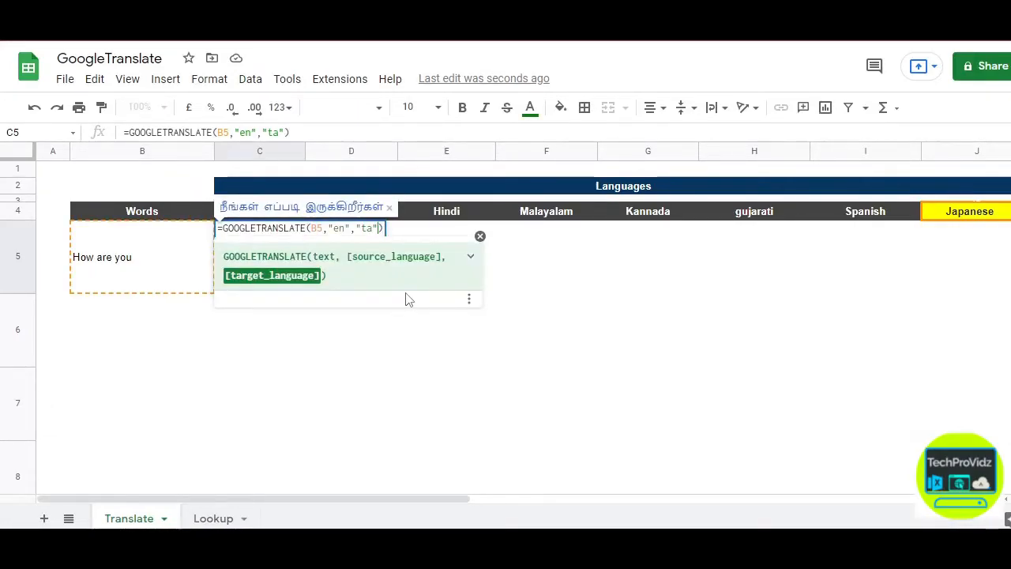
key("BackSpace")
key("BackSpace")
key("BackSpace")
key("BackSpace")
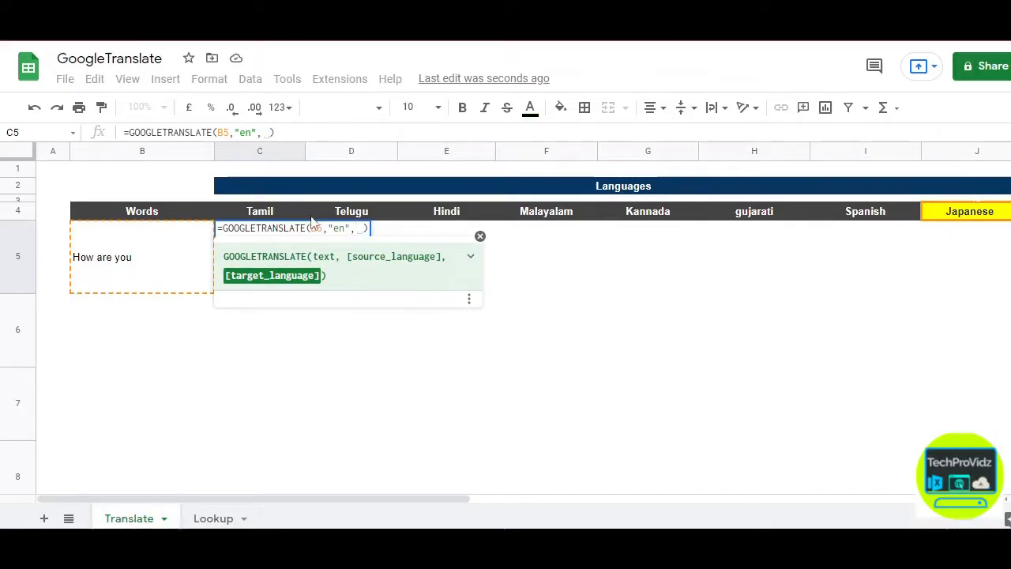
left_click(263, 203)
key("Return")
key("Down")
key("Down")
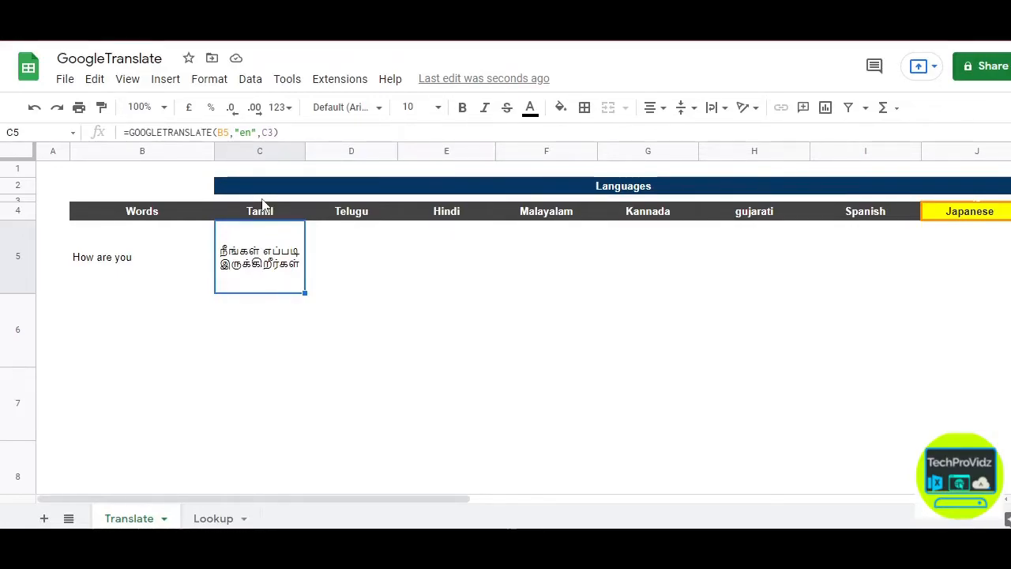
- Try copying the C5 translation formula into D5 under Telugu, and clear D5 again
key("shift+Right")
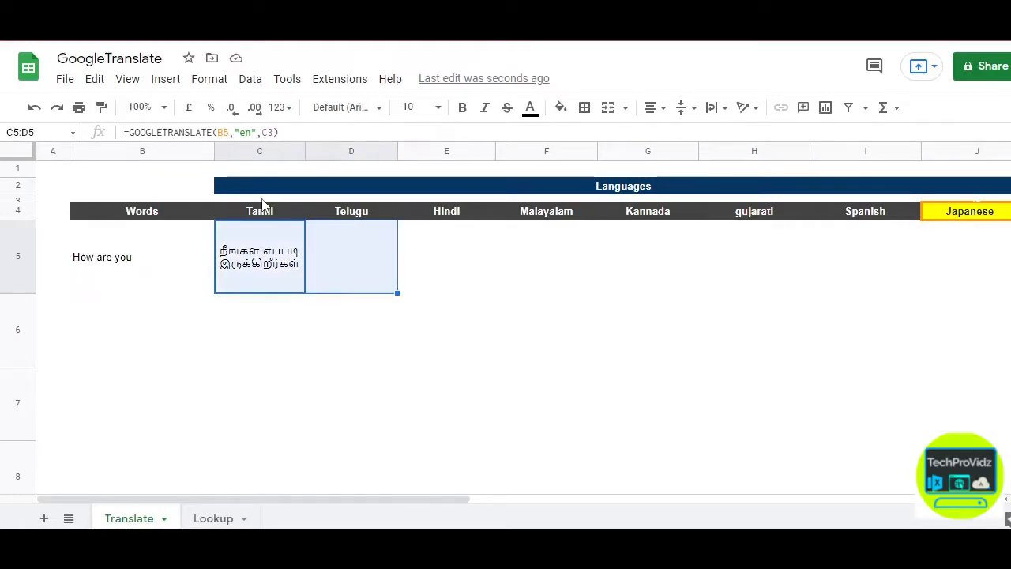
key("shift+Left")
key("ctrl+c")
key("Right")
key("ctrl+v")
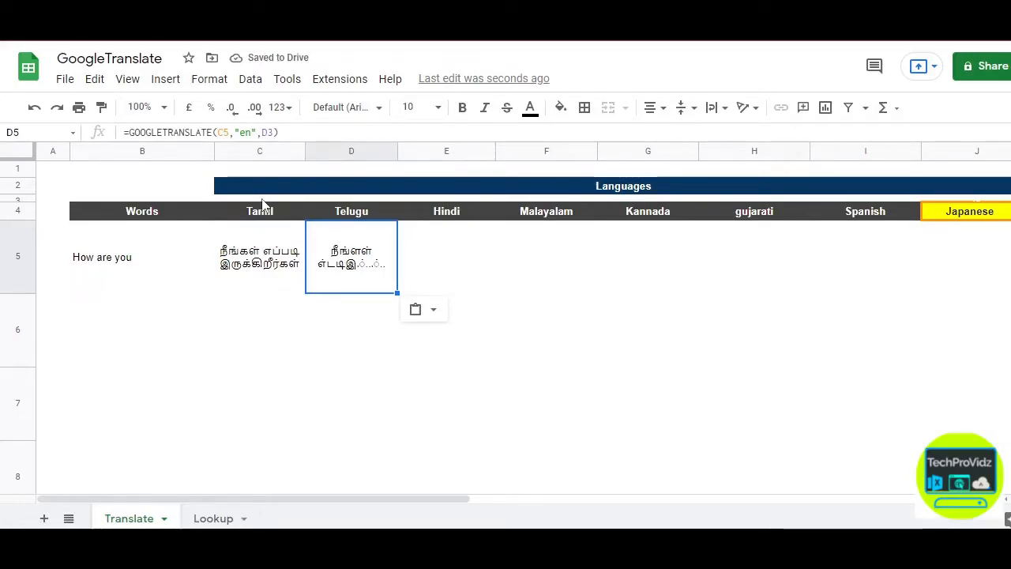
key("Left")
key("Right")
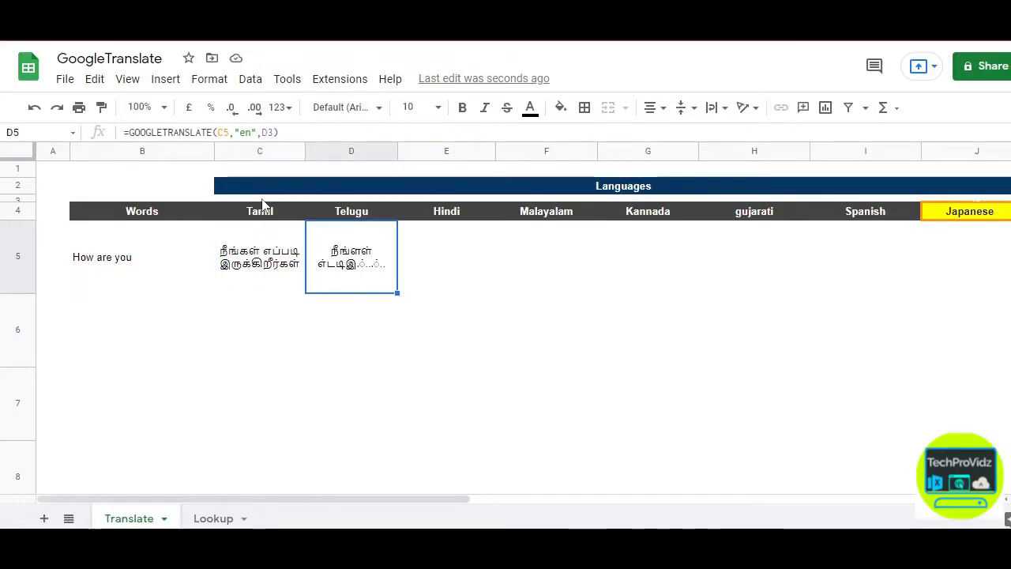
key("Delete")
key("Left")
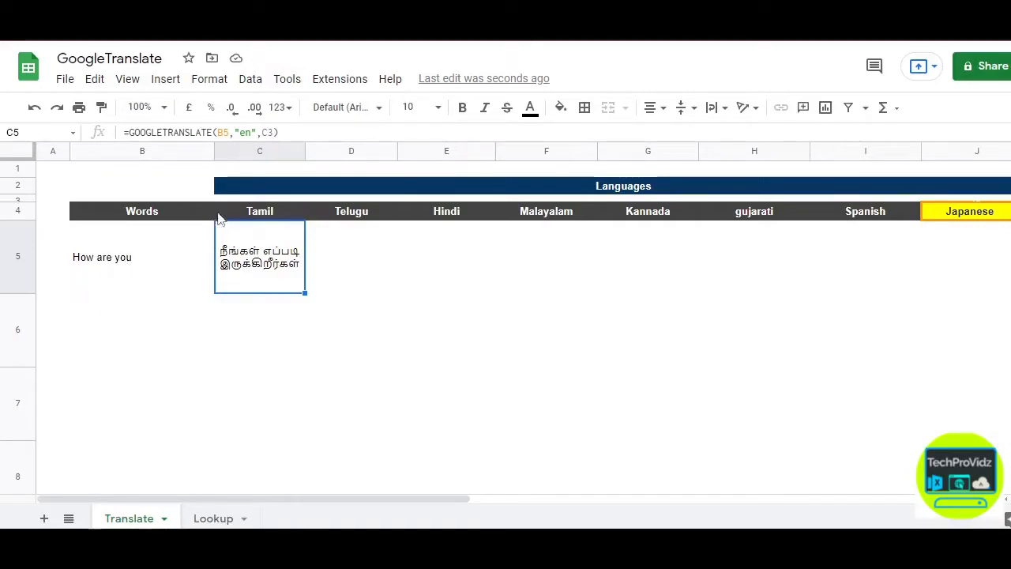
- Lock column B and row 3 in the C5 formula, making it =GOOGLETRANSLATE($B5,"en",C$3)
left_click(226, 133)
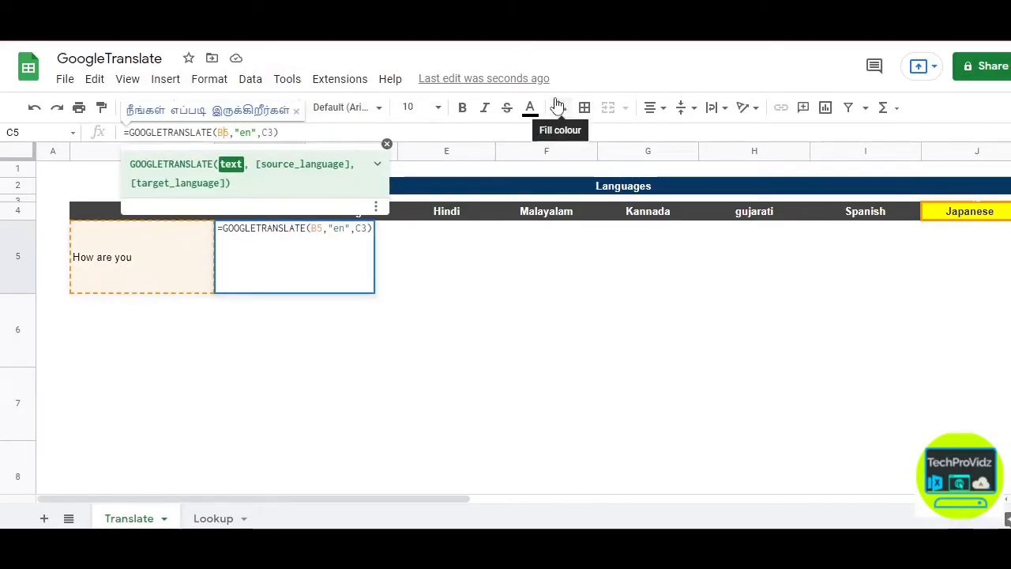
type("$")
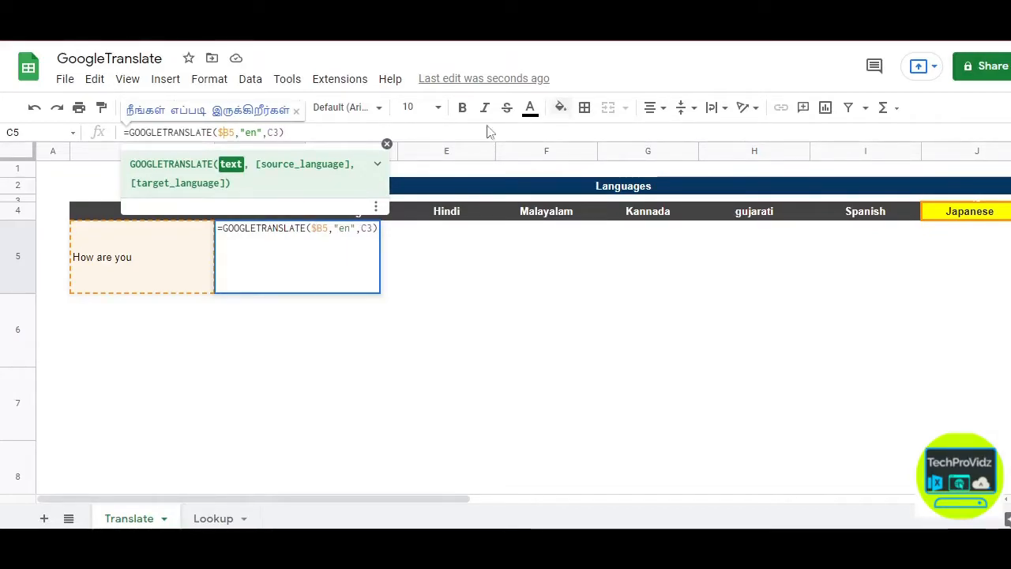
left_click(272, 132)
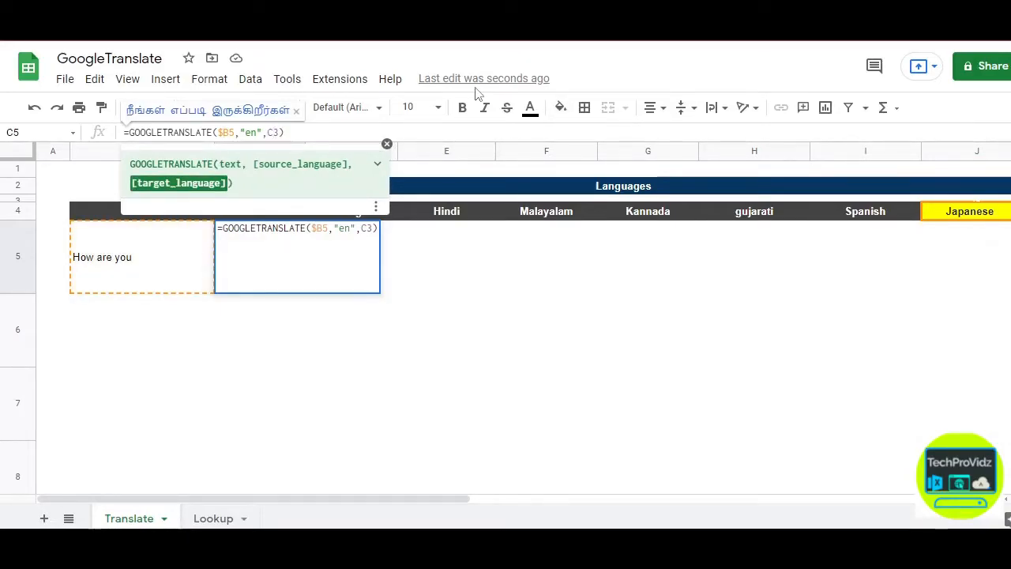
type("$")
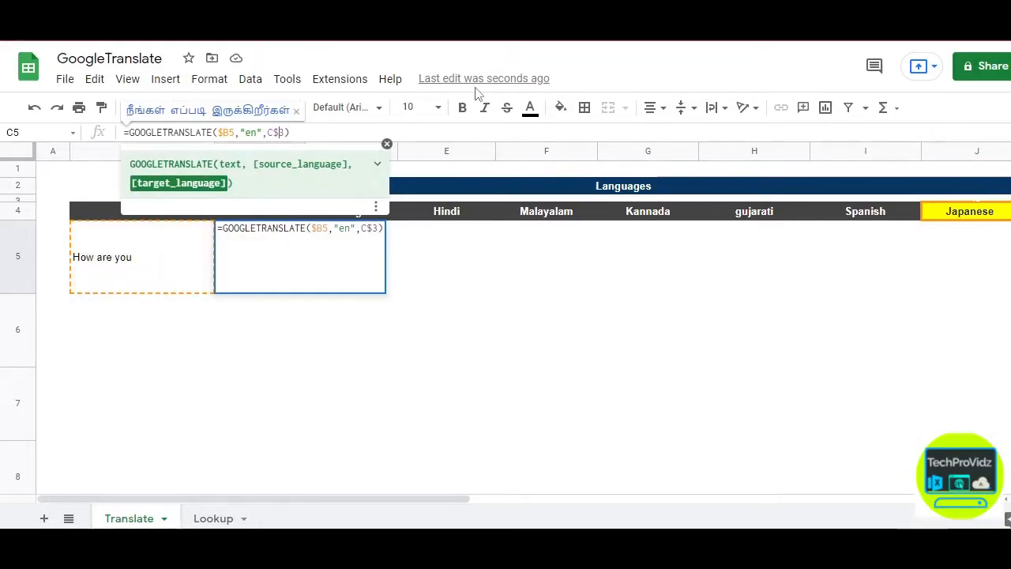
key("Return")
- Fill the C5 translation formula one cell across into D5 under Telugu
key("Up")
key("shift+Right")
key("ctrl+r")
key("Right")
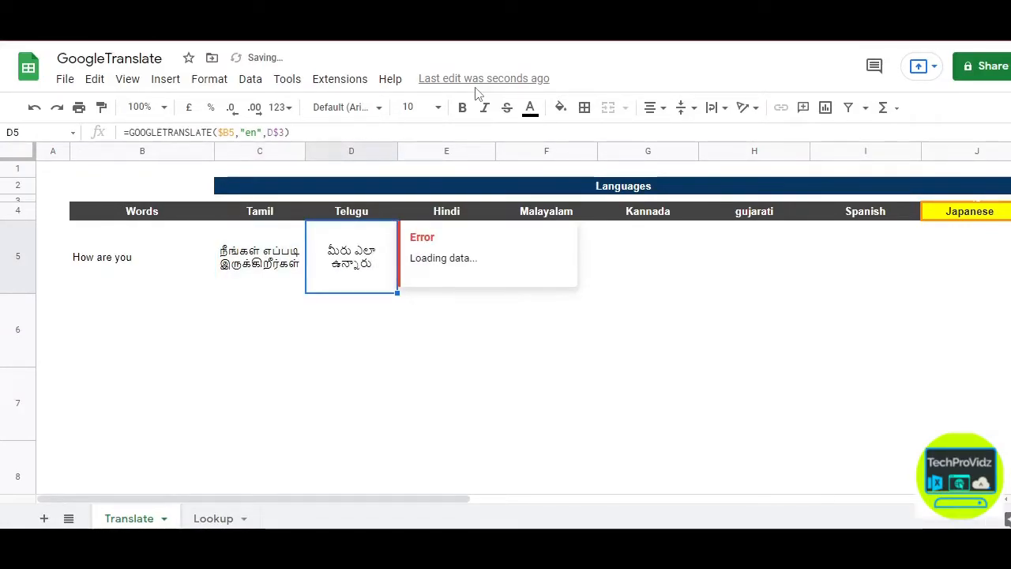
- Fill the D5 translation formula across row 5 from Telugu through Spanish in I5
key("F2")
key("Escape")
key("Up")
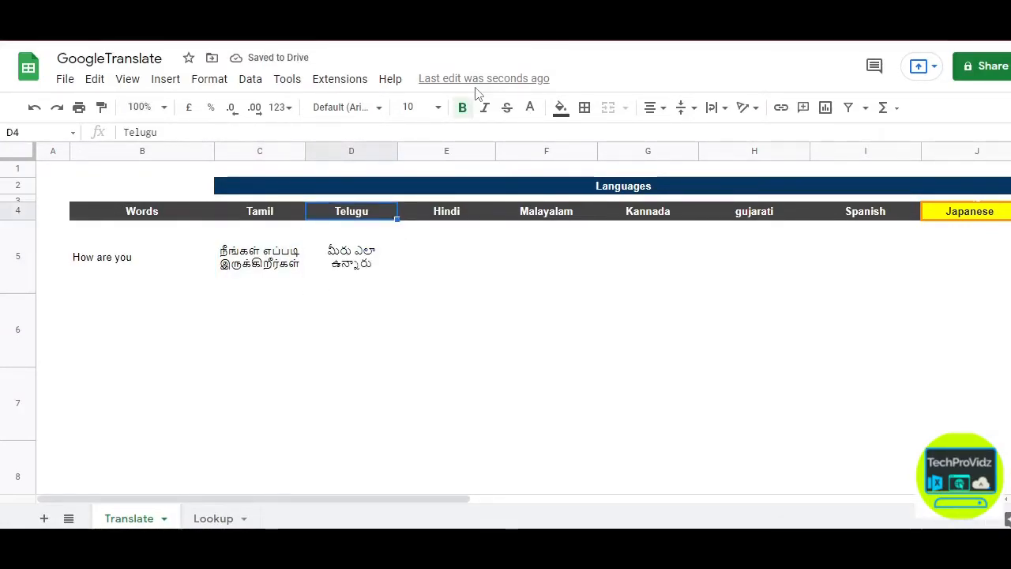
key("Up")
key("Down")
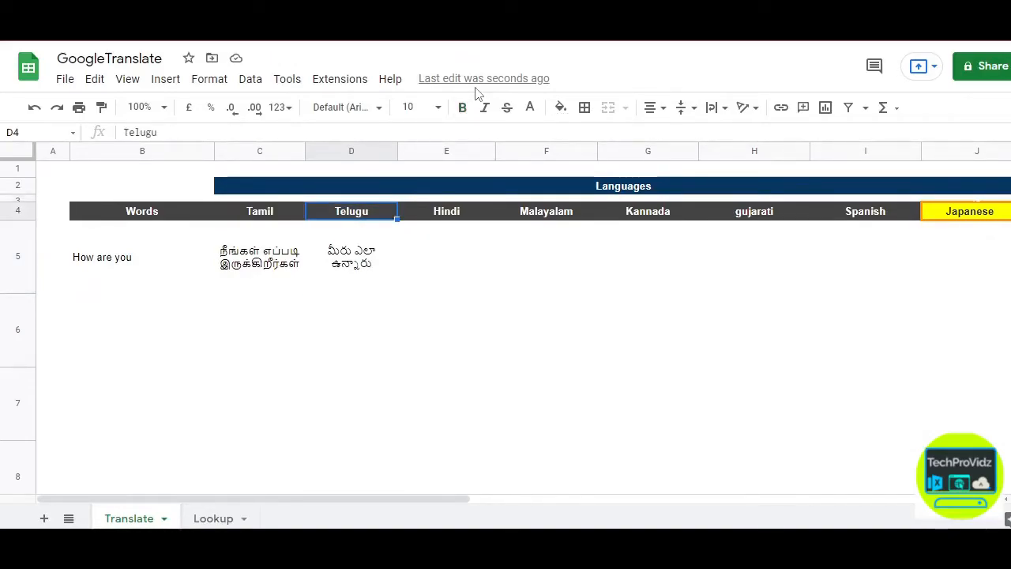
key("Down")
key("shift+Right")
key("shift+Right")
key("shift+Right")
key("shift+Right")
key("shift+Right")
key("ctrl+r")
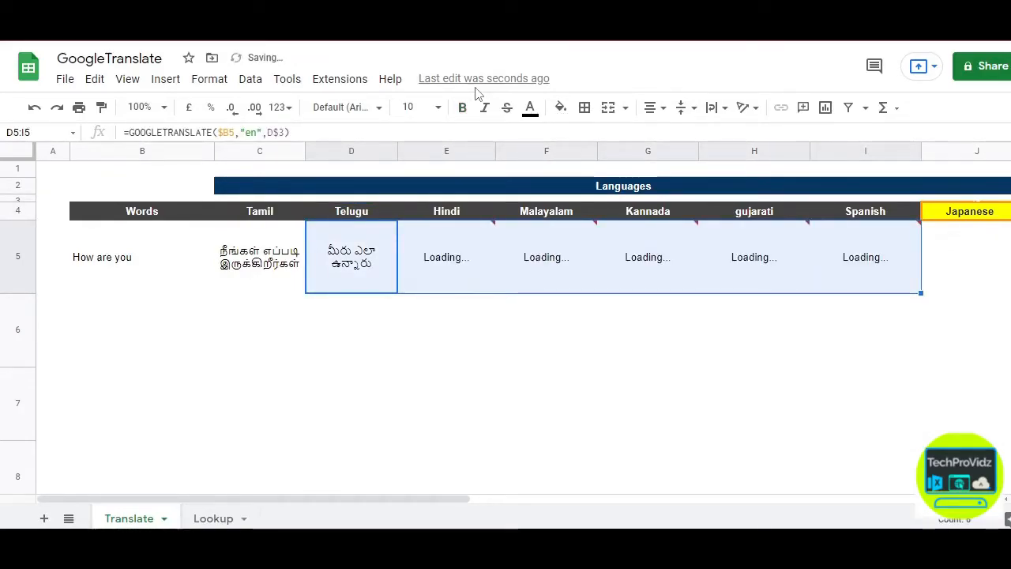
- Examine the filled translation formulas in row 5 and the language codes they reference in row 3, from Hindi to Spanish
key("Right")
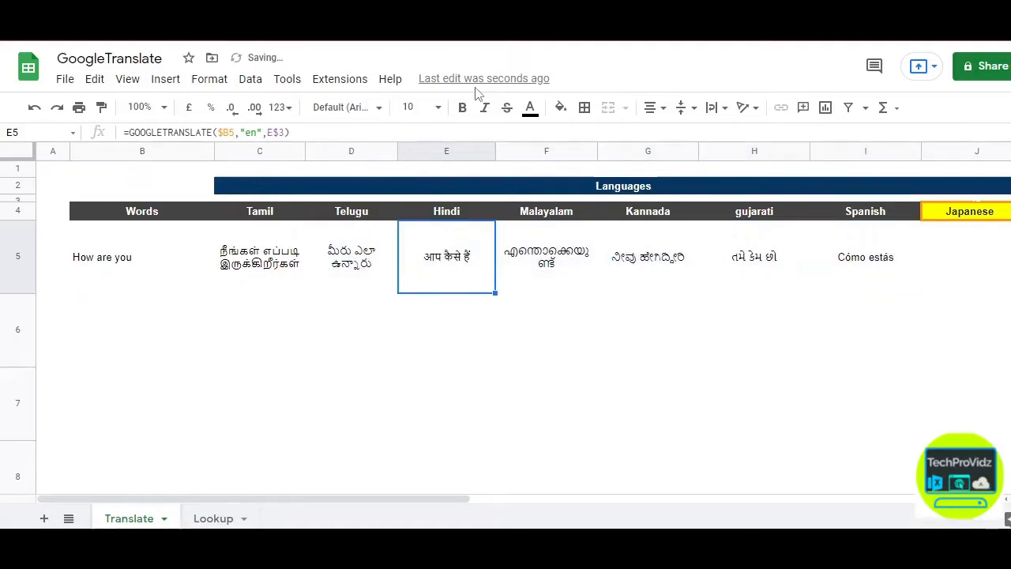
key("Up")
key("Up")
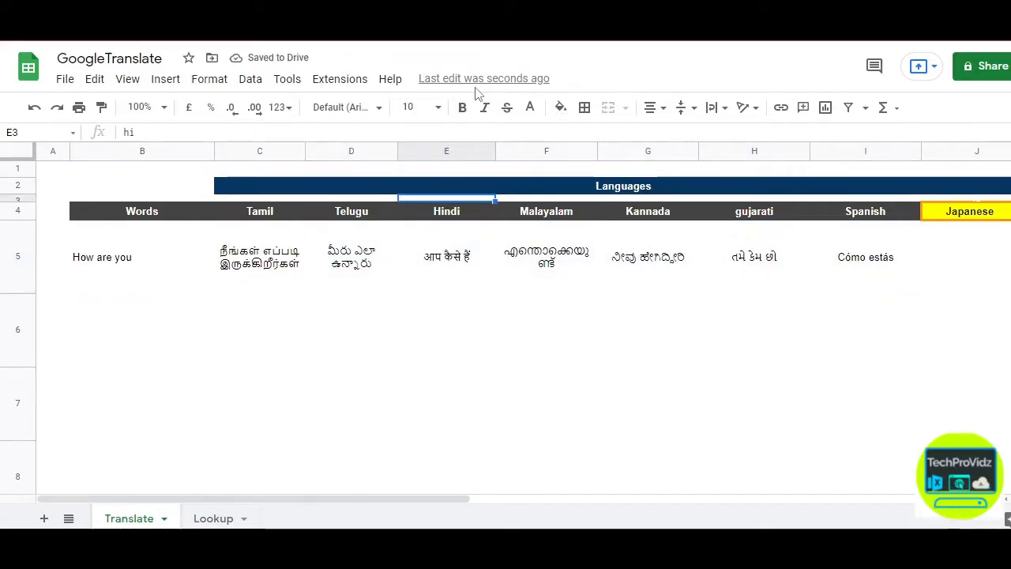
key("Down")
key("Down")
key("Right")
key("Up")
key("Up")
key("Down")
key("Down")
key("Right")
key("Right")
key("Right")
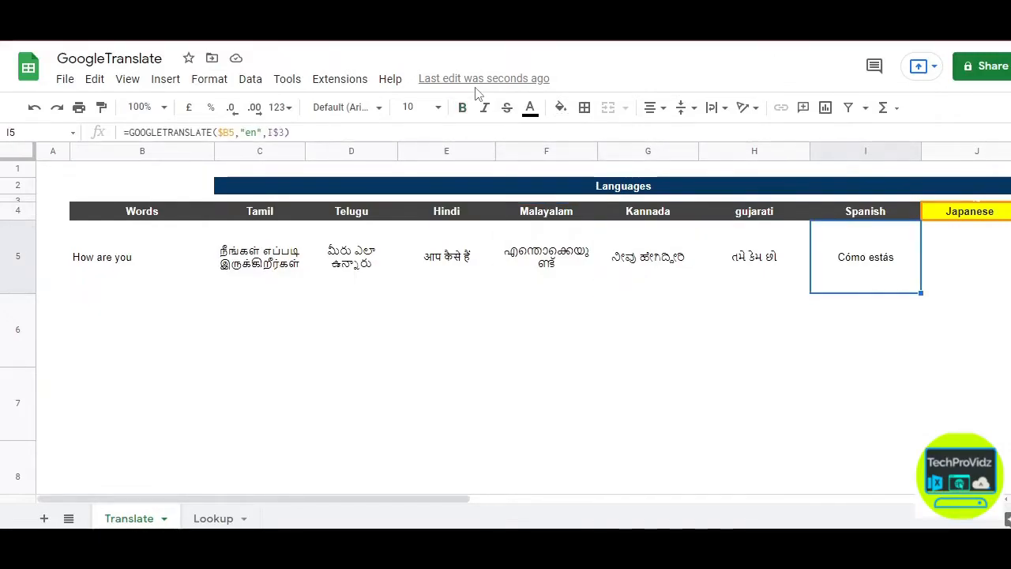
key("Up")
key("Up")
key("Down")
key("Down")
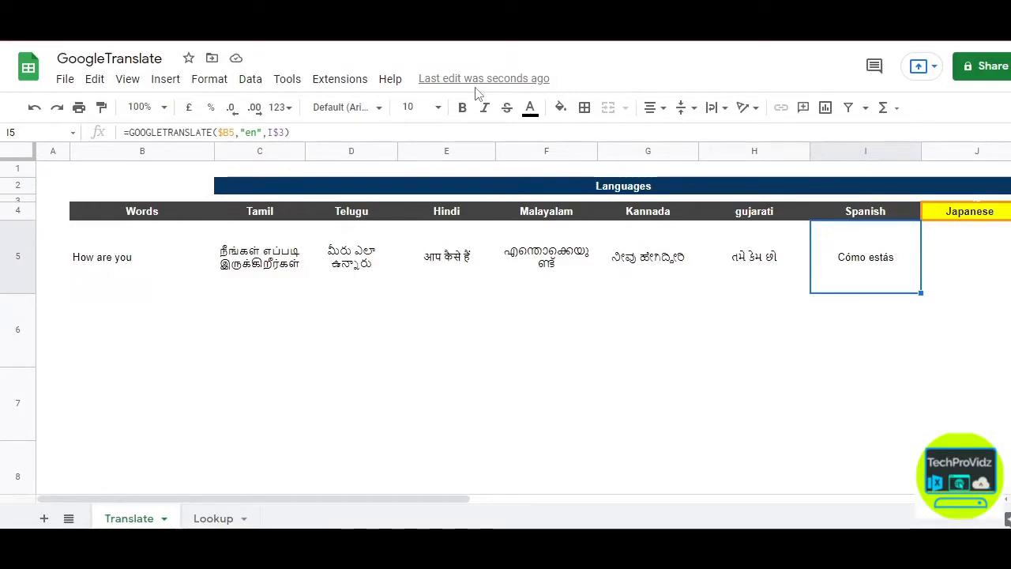
- Fill the I5 translation formula one cell across into J5 under Japanese
key("shift+Right")
key("ctrl+r")
key("Right")
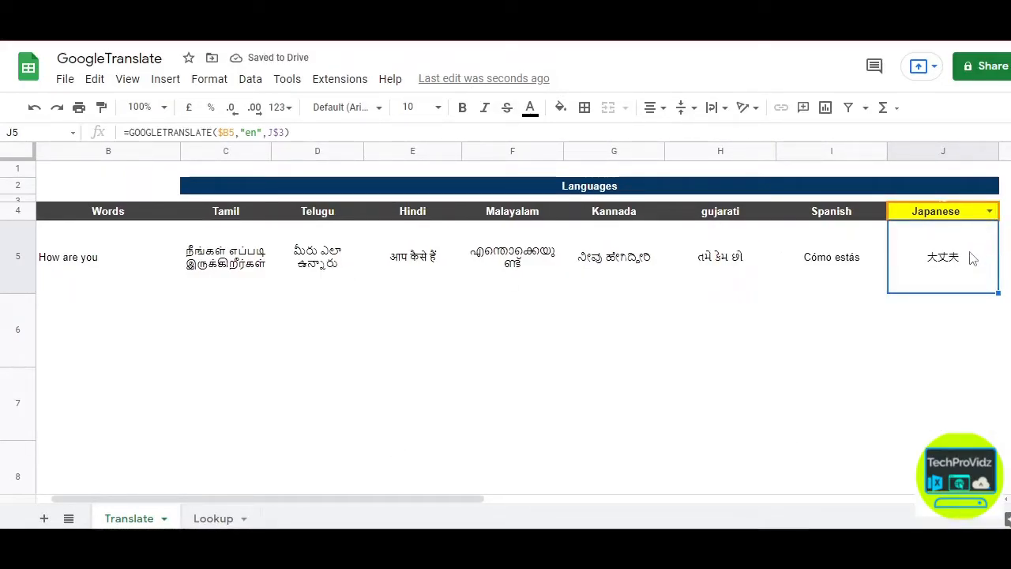
- Change the selectable language header in J4 to Estonian
left_click(989, 212)
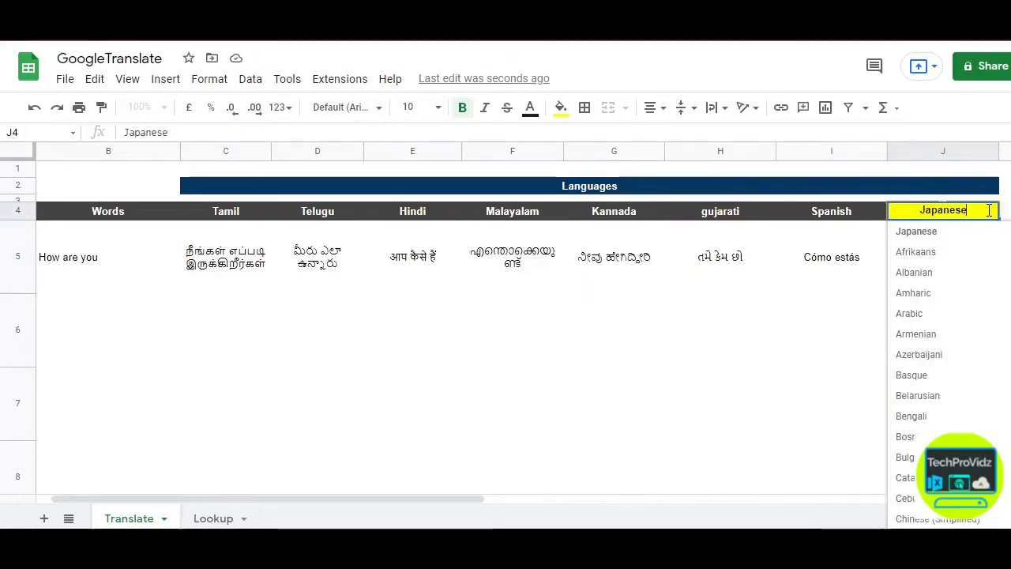
scroll(968, 359, "down", 3)
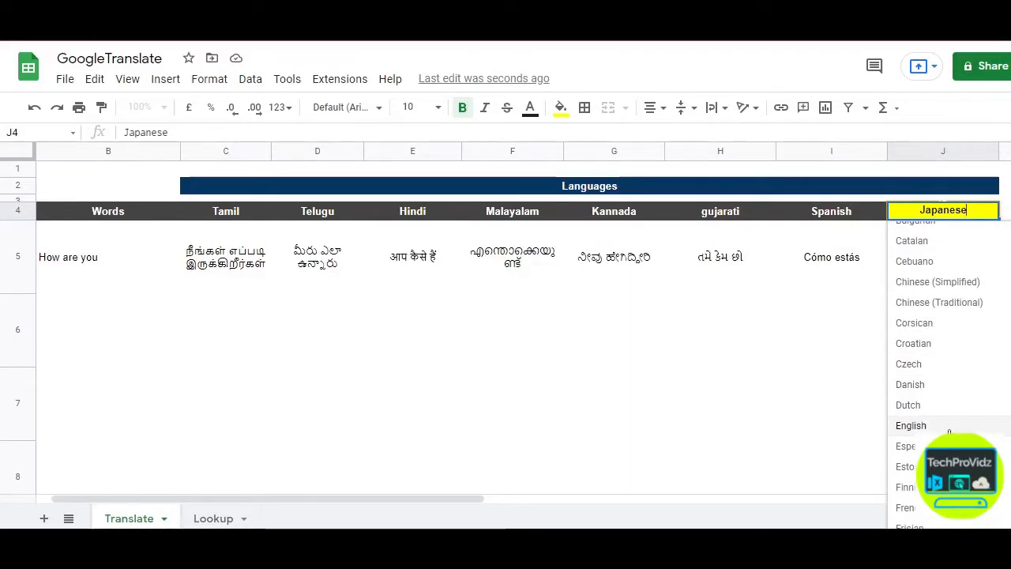
left_click(909, 466)
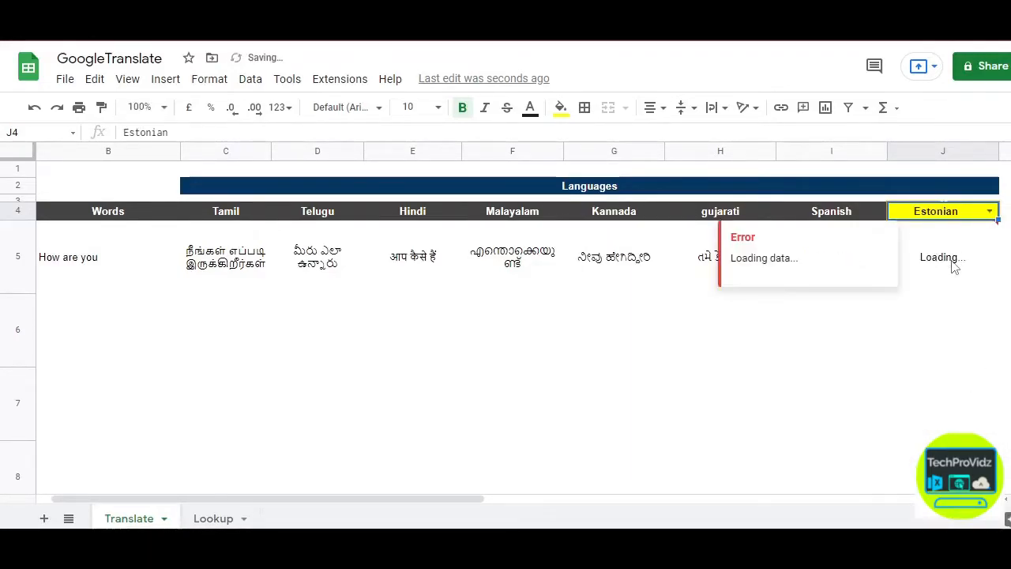
left_click(964, 211)
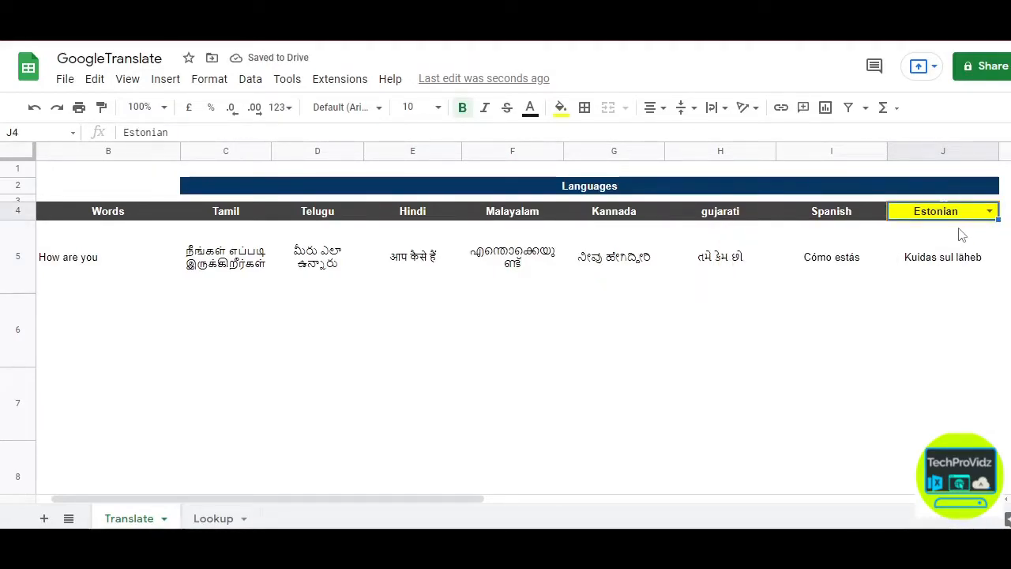
- Review the language names and codes on the Lookup sheet and the VLOOKUP formula in J3 of the Translate sheet
left_click(214, 518)
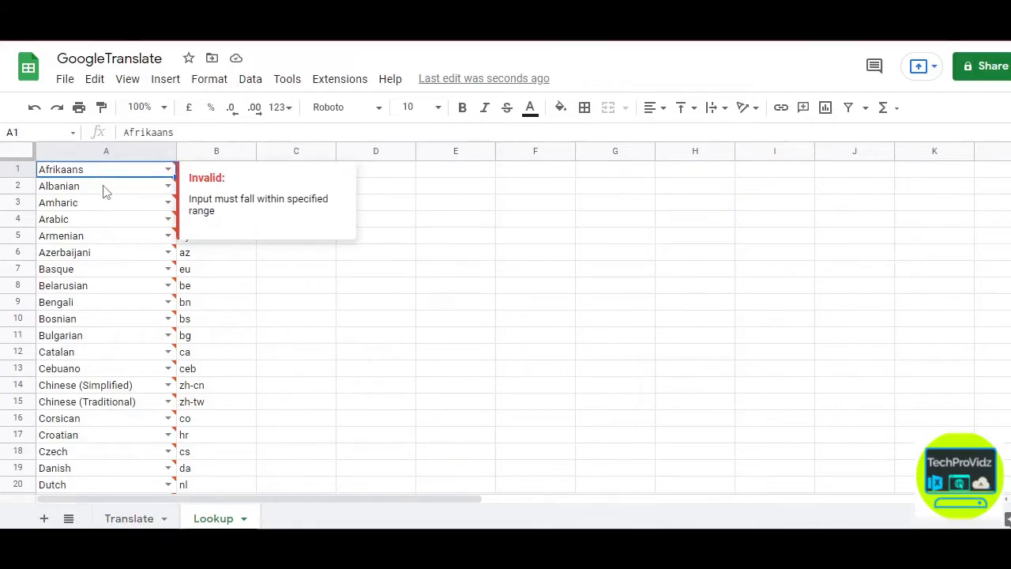
left_click(119, 385)
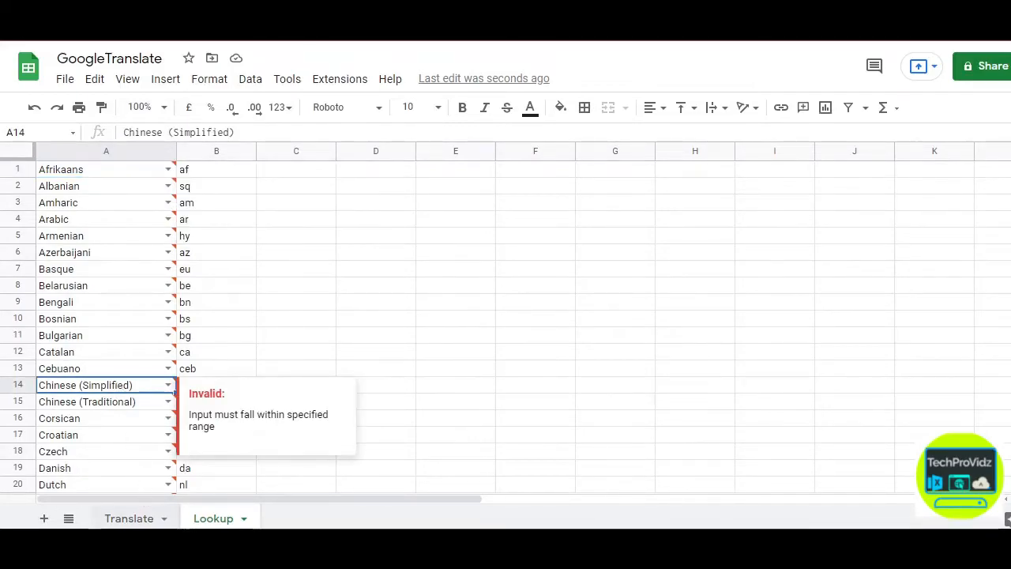
left_click(128, 518)
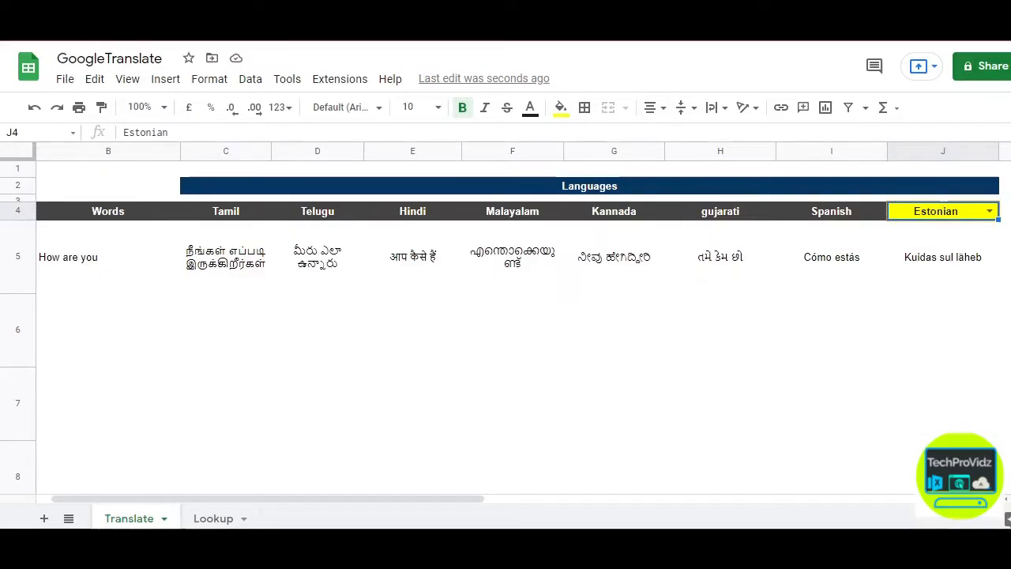
left_click(943, 198)
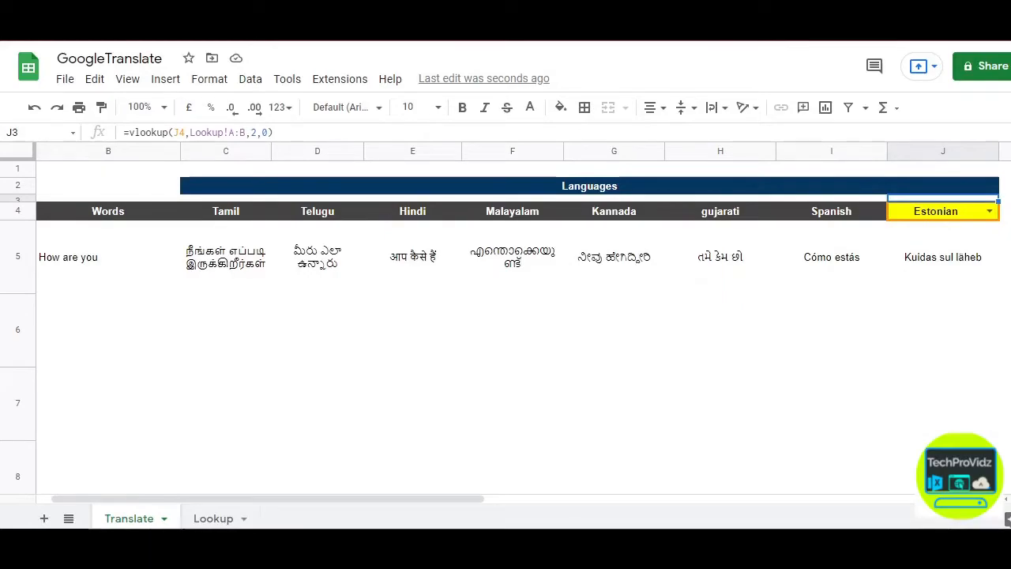
key("Down")
key("Down")
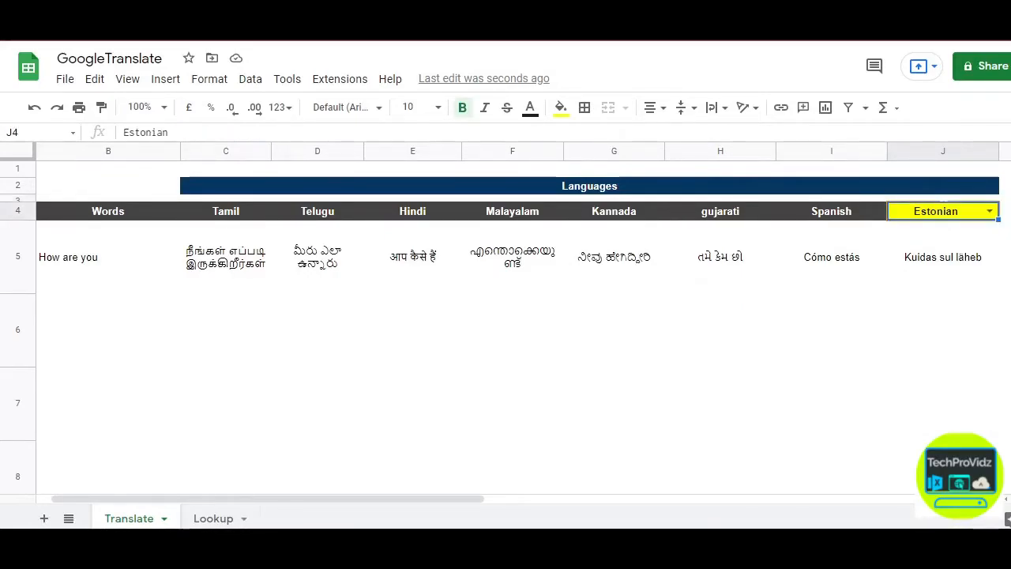
key("Up")
key("Up")
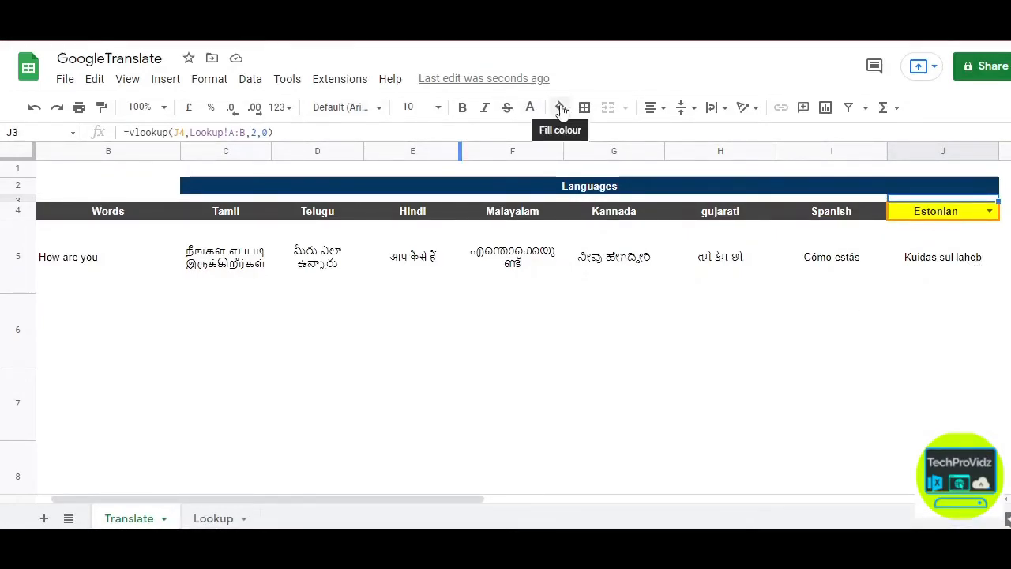
- Make the J3 language code text black, and enlarge row 3 to read it before undoing the resize
left_click(537, 110)
left_click(536, 157)
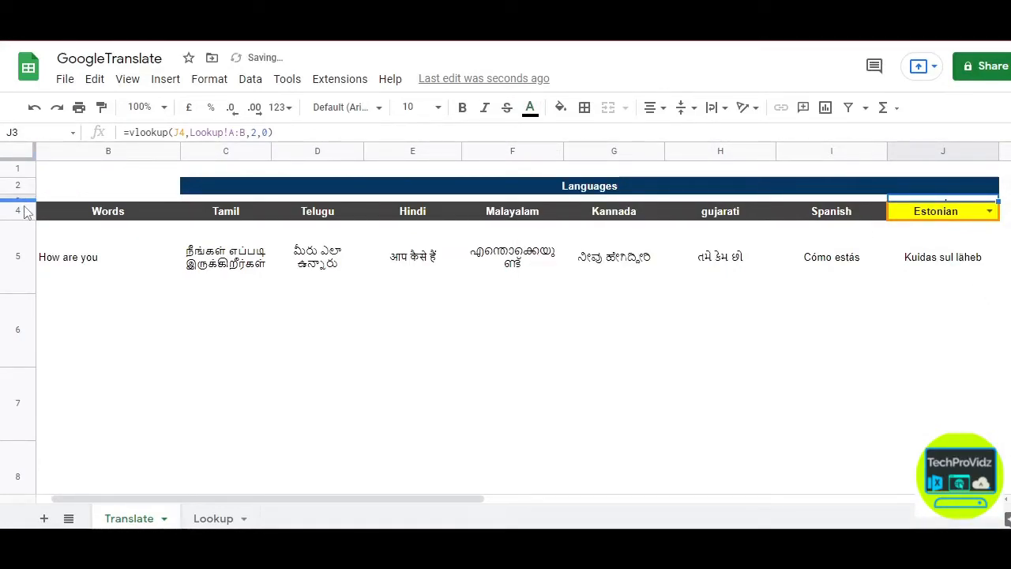
left_click_drag(25, 202, 22, 213)
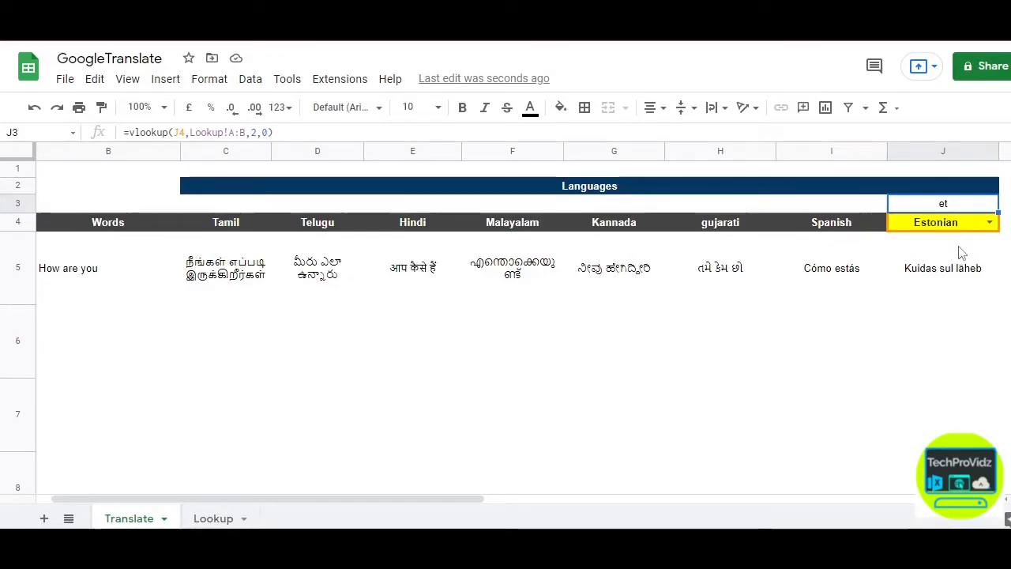
key("ctrl+z")
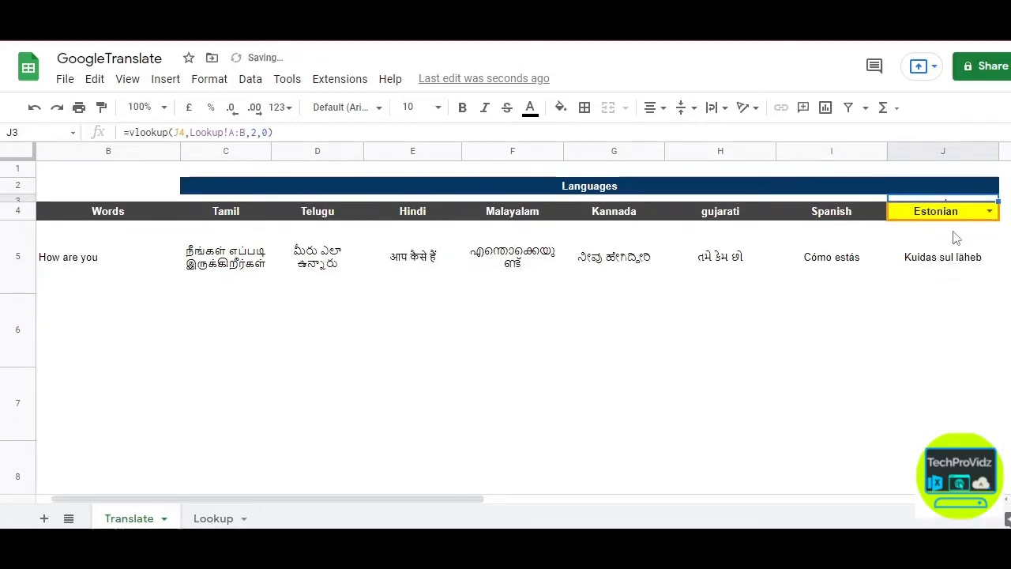
- Fill the translation formulas in C5:J5 down into row 6
left_click(952, 263)
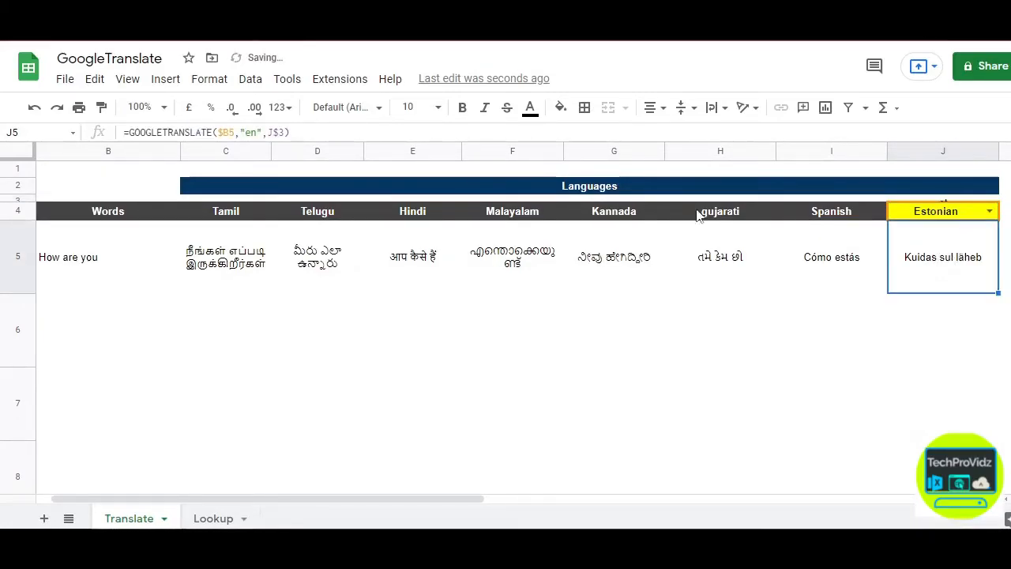
left_click(93, 264)
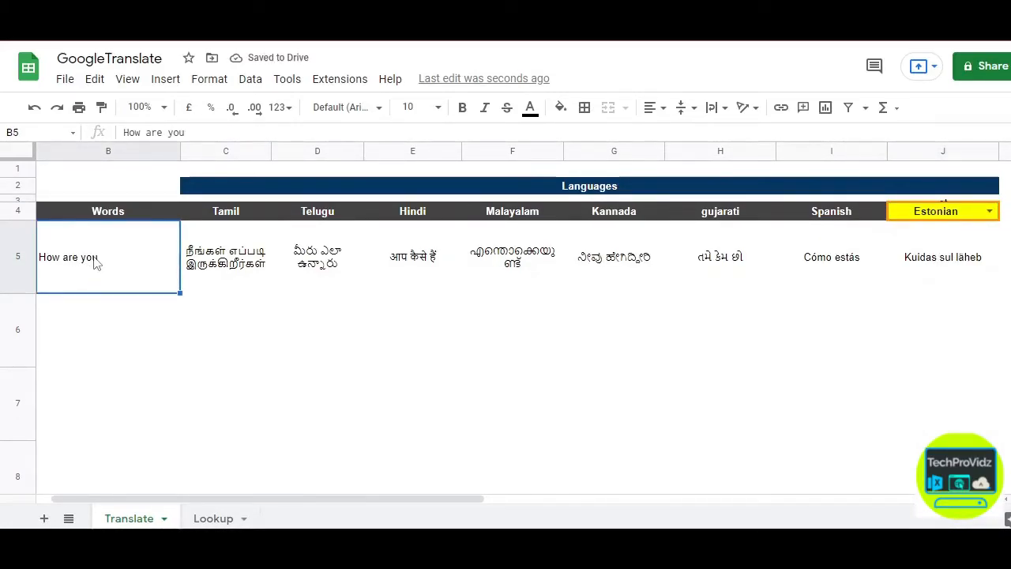
key("Right")
key("shift+Right")
key("shift+Right")
key("shift+Right")
key("shift+Right")
key("shift+Right")
key("shift+Right")
key("shift+Right")
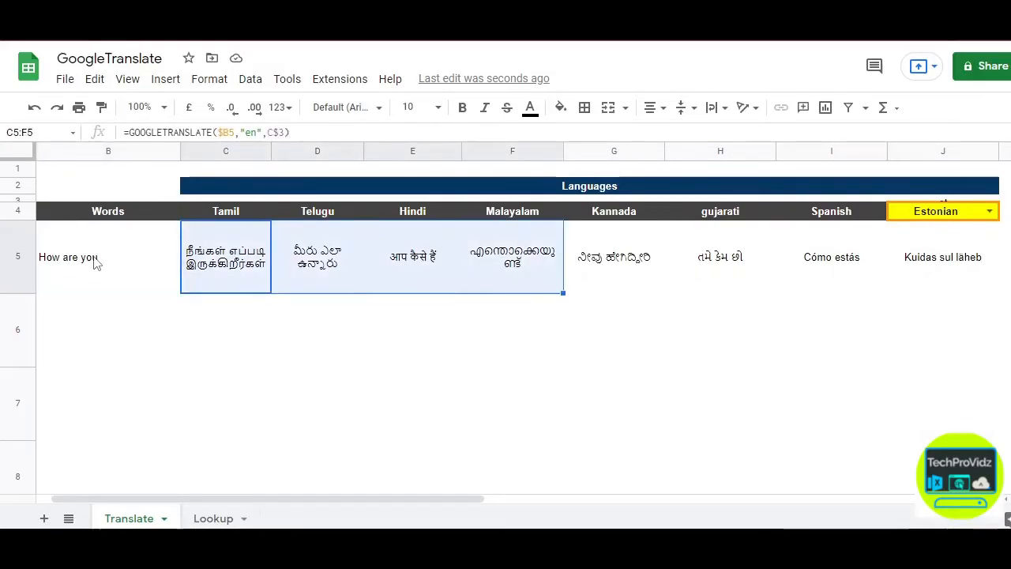
key("shift+Down")
key("ctrl+d")
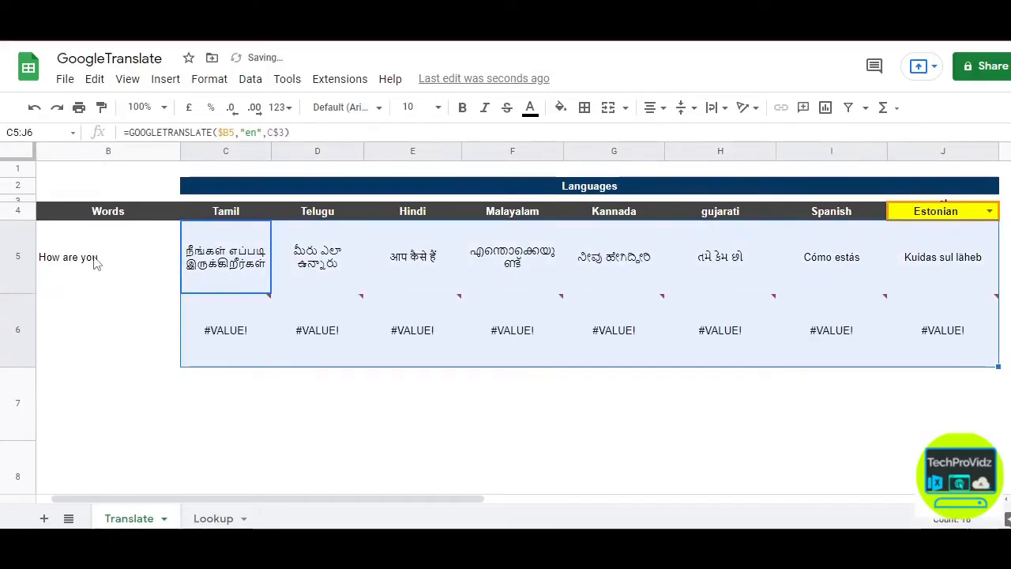
- Test the row 6 translations by entering "How is my video" in B6, and clear B6 again
key("Down")
key("Left")
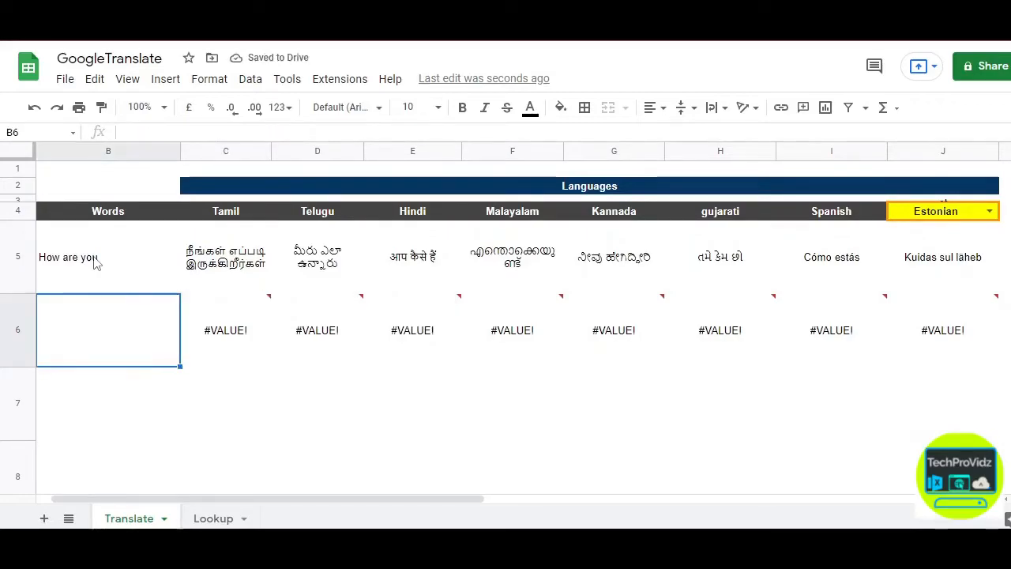
key("Right")
key("Left")
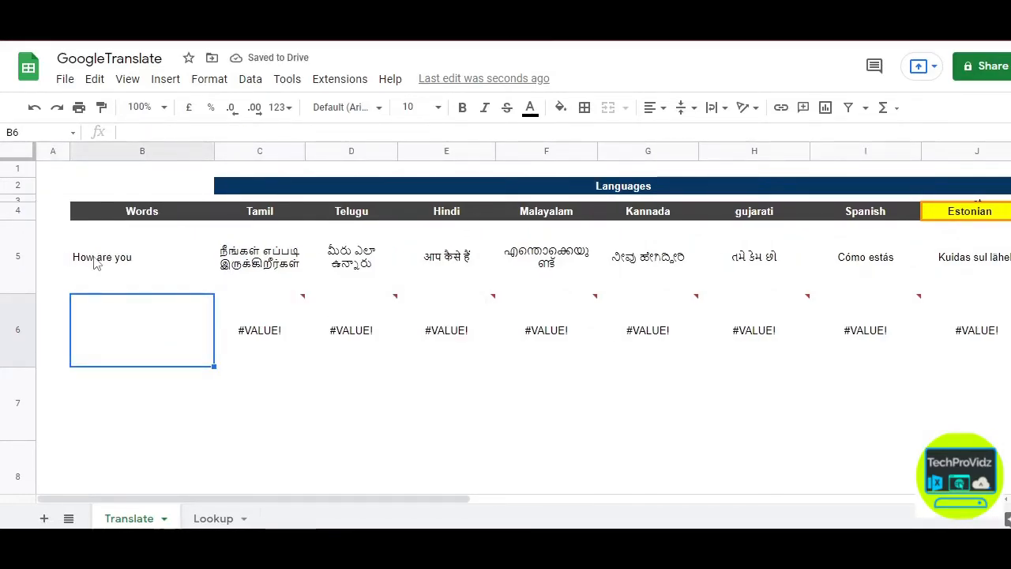
type("How is my viedeo")
key("Return")
key("Up")
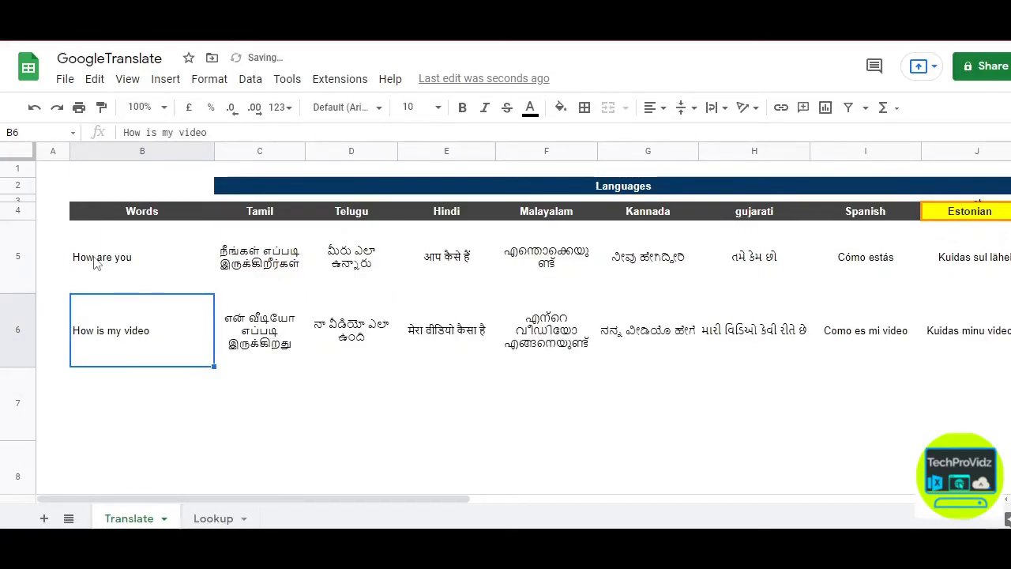
key("Right")
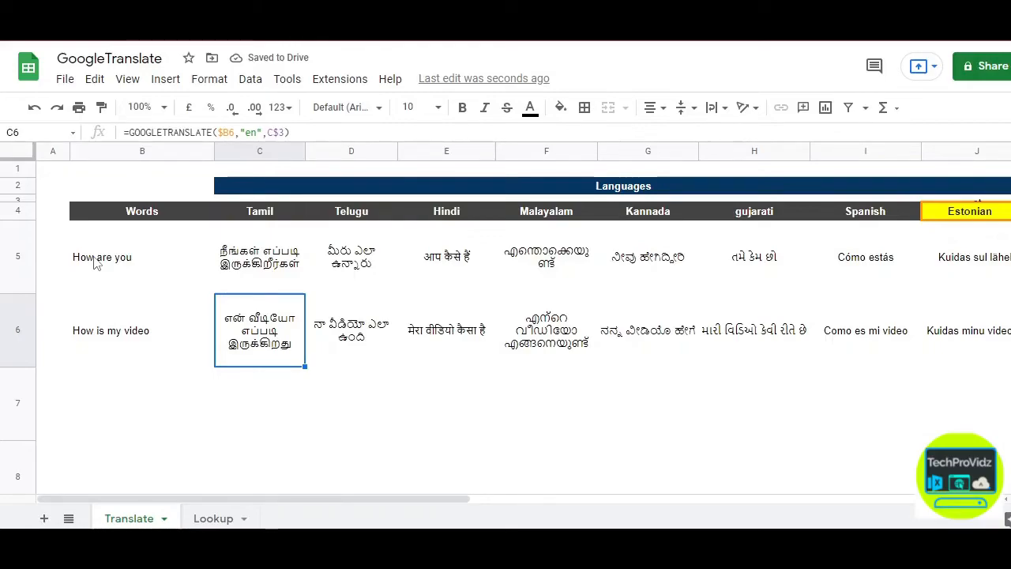
key("Left")
key("Delete")
- Wrap the translation in C6 so errors show blank: =if(iserror(GOOGLETRANSLATE($B6,"en",C$3)),"",GOOGLETRANSLATE($B6,"en",C$3))
key("Right")
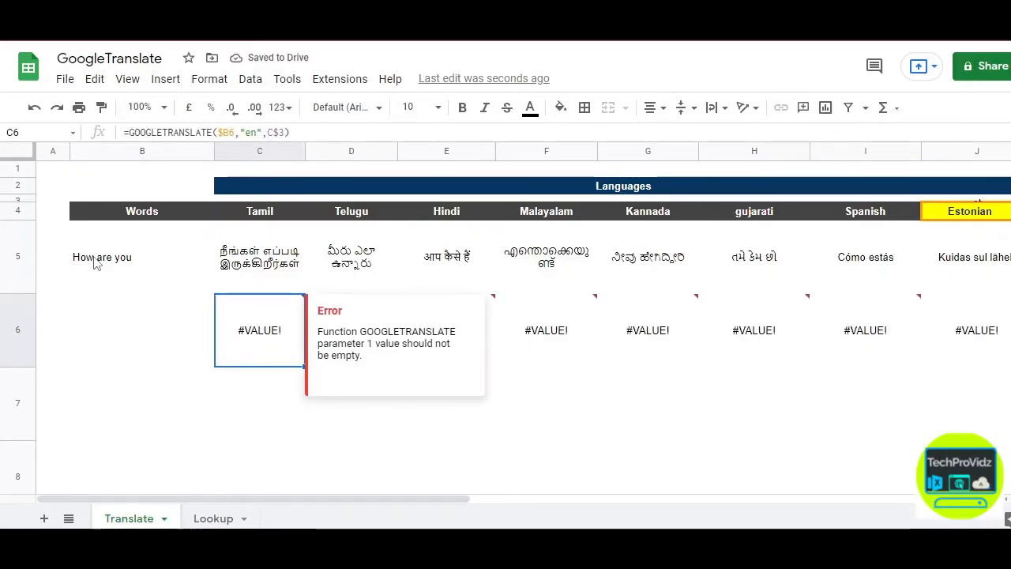
key("Return")
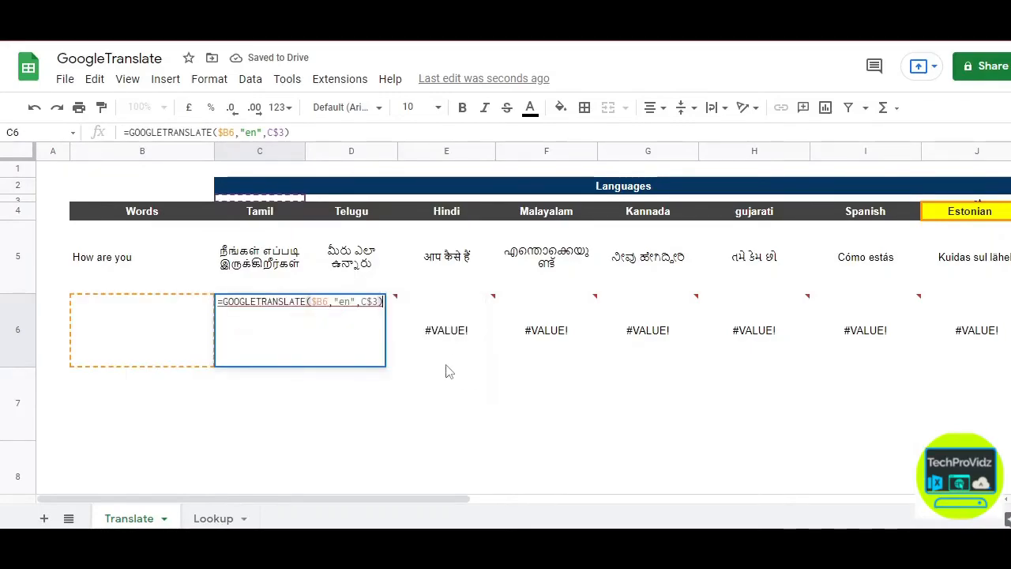
left_click(228, 301)
type("if(iserror(")
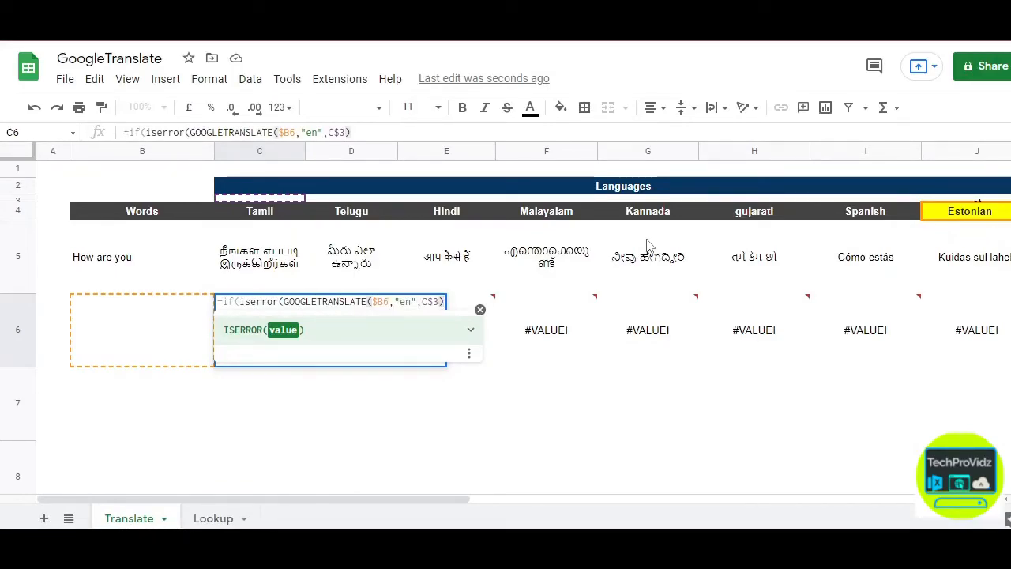
type("),")
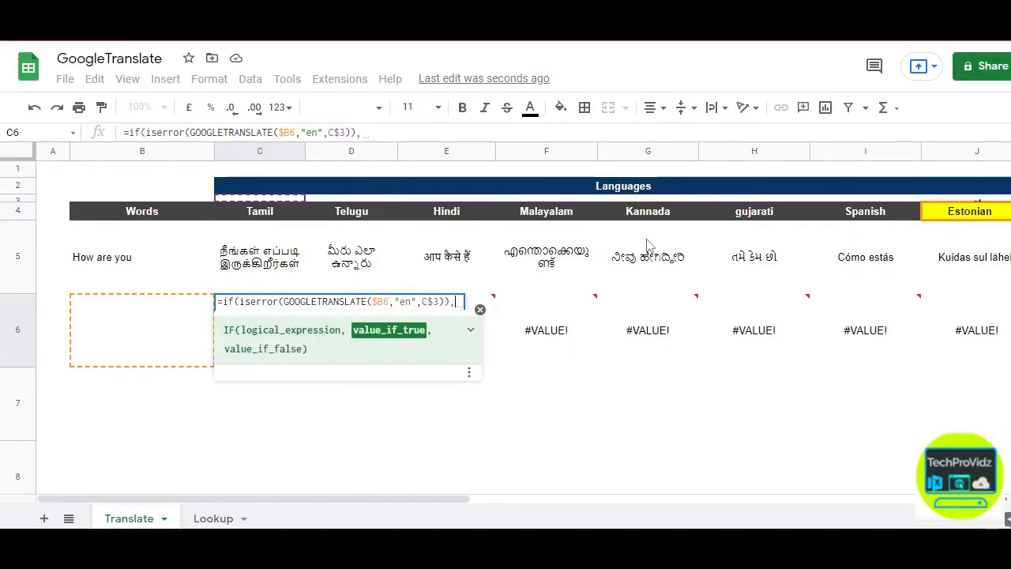
type("\"\"")
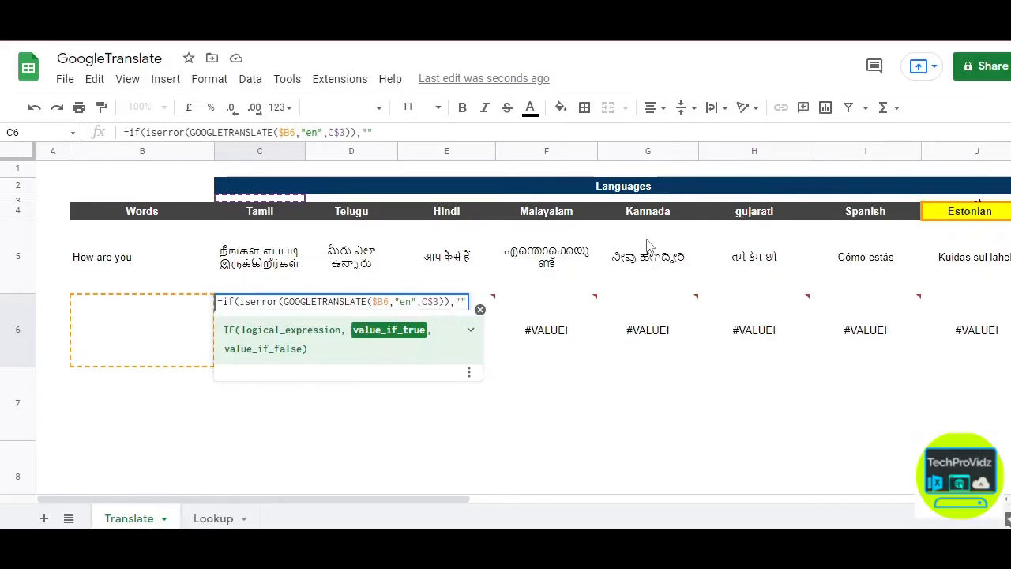
type(",")
type("GOOGLETRANSLATE($B6,\"en\",C$3)")
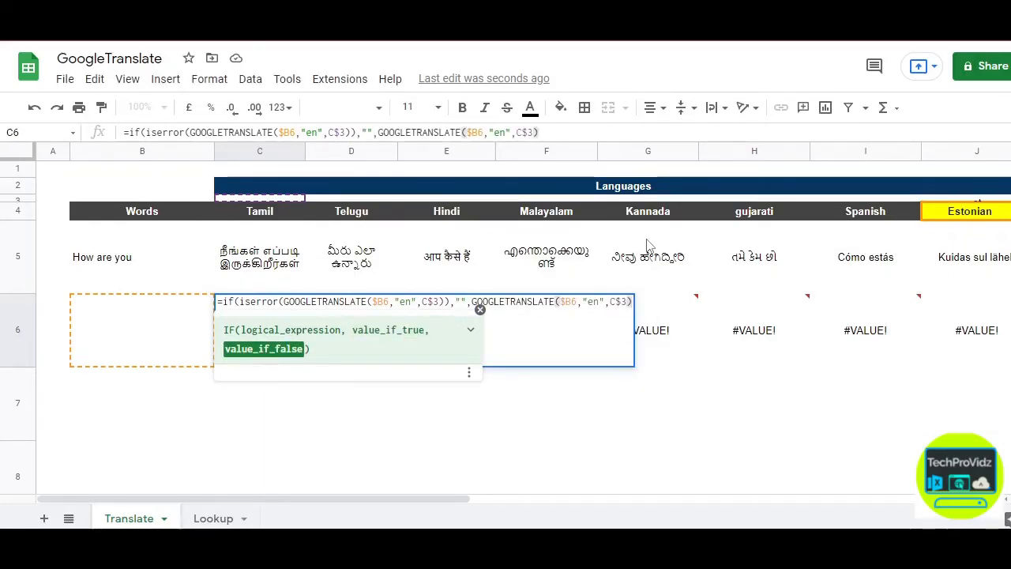
type(")")
key("Return")
- Fill the error-handling formula from C6 across row 6 to J6
key("Up")
key("shift+Right")
key("shift+Right")
key("shift+Right")
key("shift+Right")
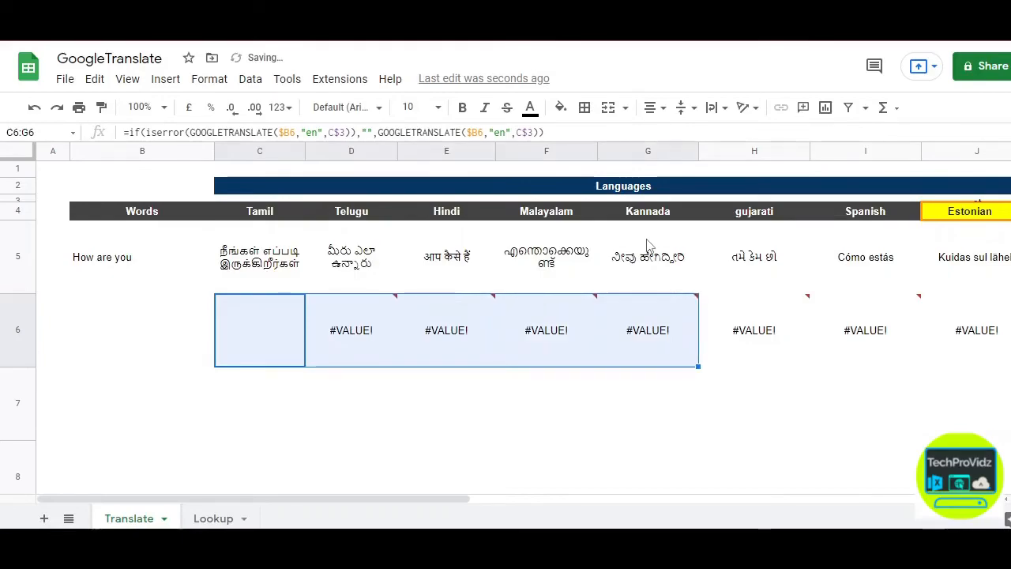
key("shift+Right")
key("shift+Right")
key("shift+Right")
key("Delete")
key("shift+Left")
key("shift+Left")
key("shift+Left")
key("shift+Left")
key("shift+Left")
key("shift+Left")
key("shift+Right")
key("shift+Right")
- Enter "how is my video" in B6 and check the formula in C6
key("Right")
key("Left")
key("Left")
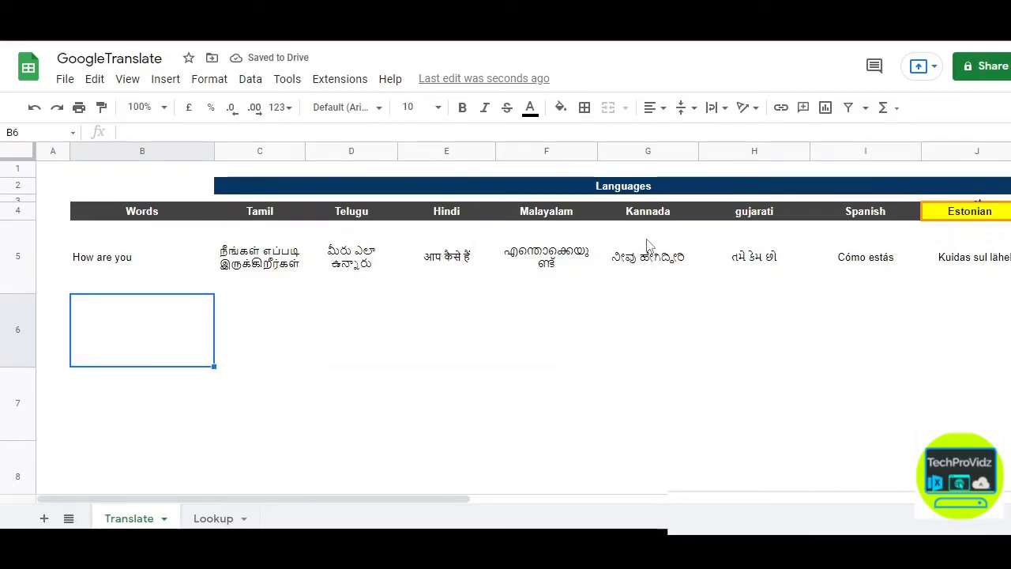
type("how is my vid")
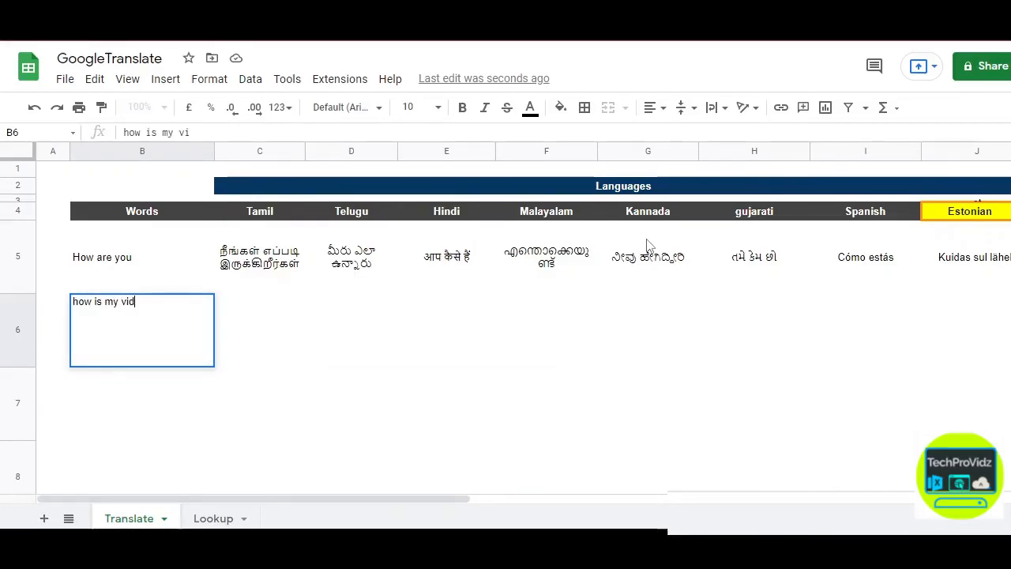
type("eo")
key("Return")
key("Up")
key("Right")
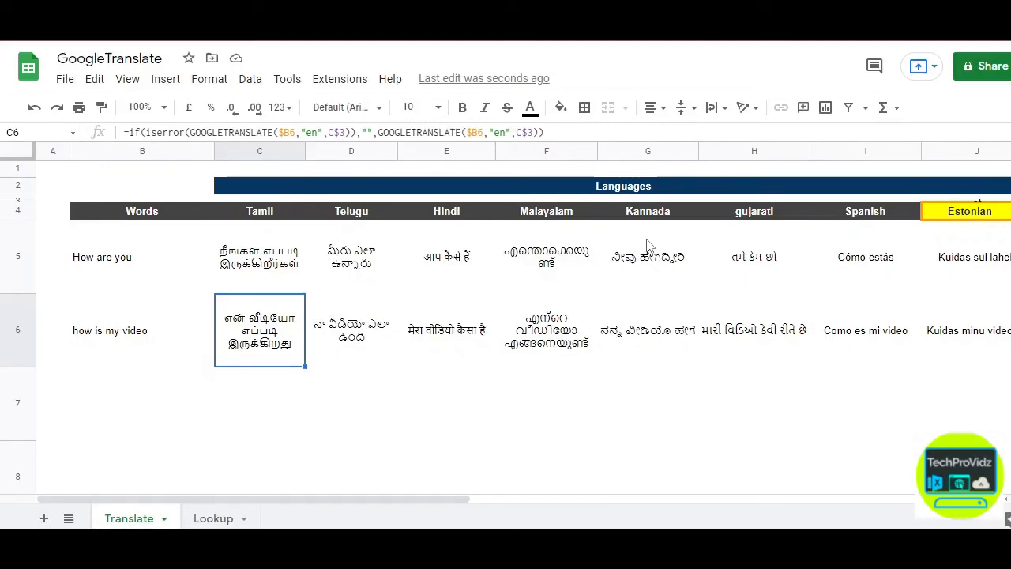
- Select the phrases and their translations in B5:J6
left_click(139, 274)
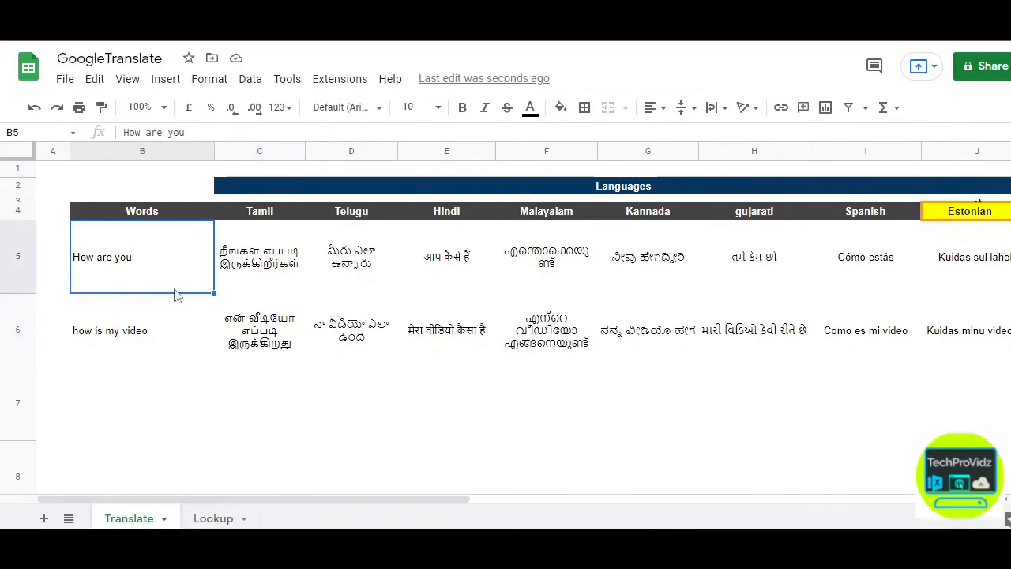
left_click(958, 353, "shift")
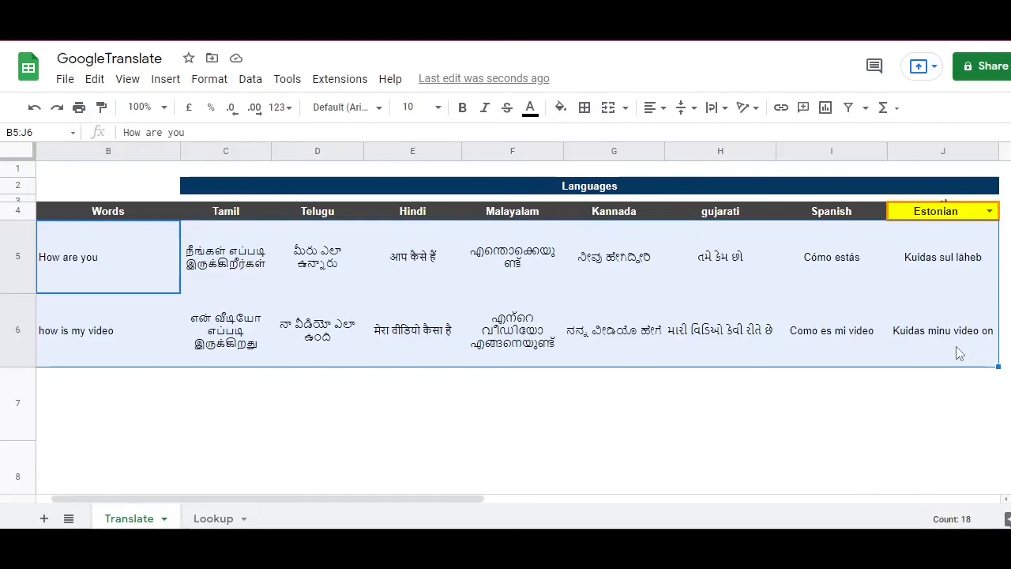